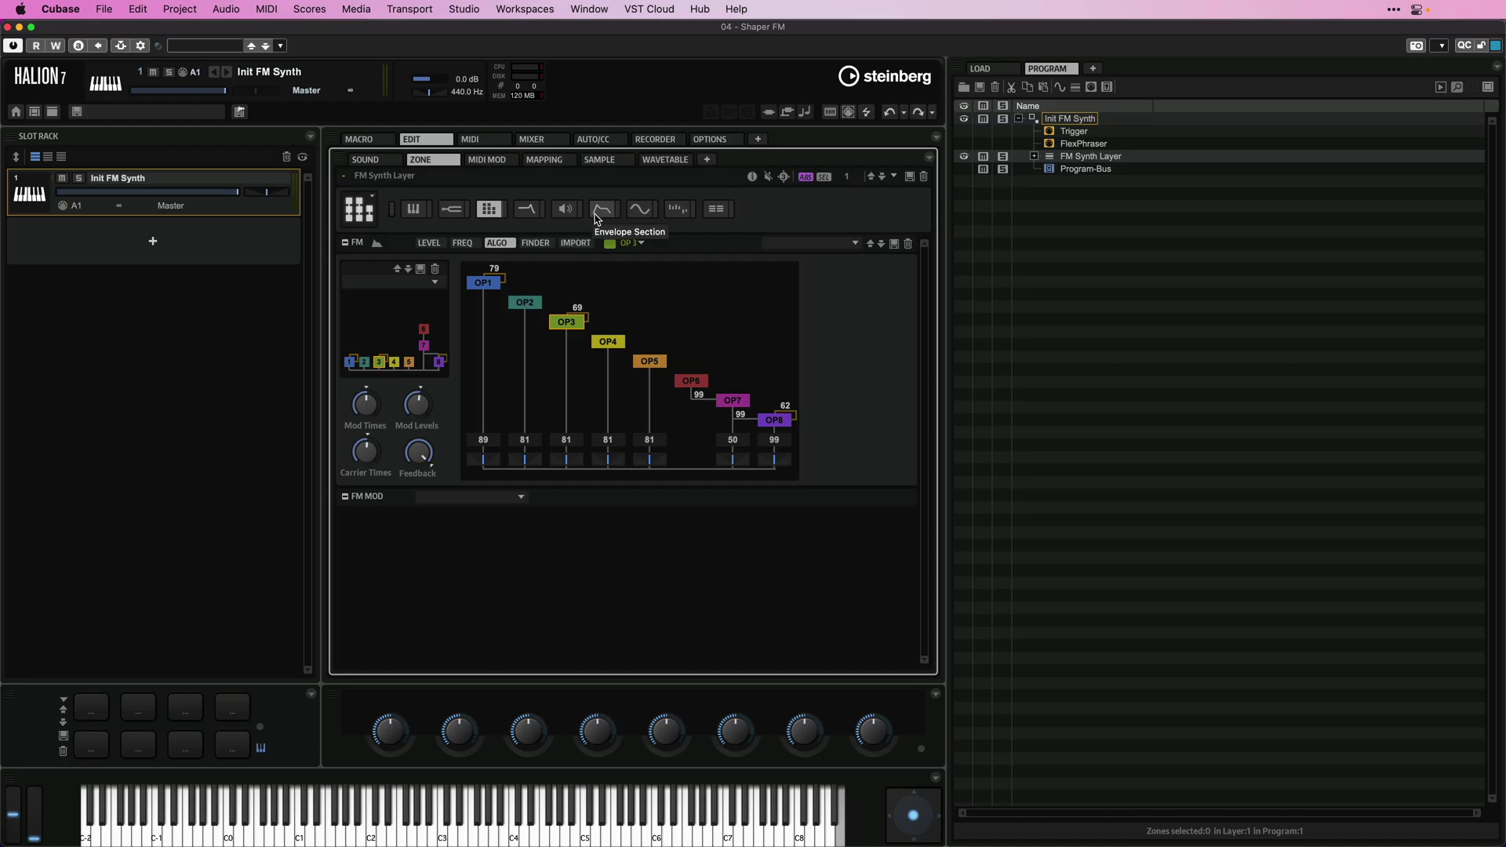
Show the FM Synth layer's USER envelope and keep its Mode set to Shaper
click(598, 213)
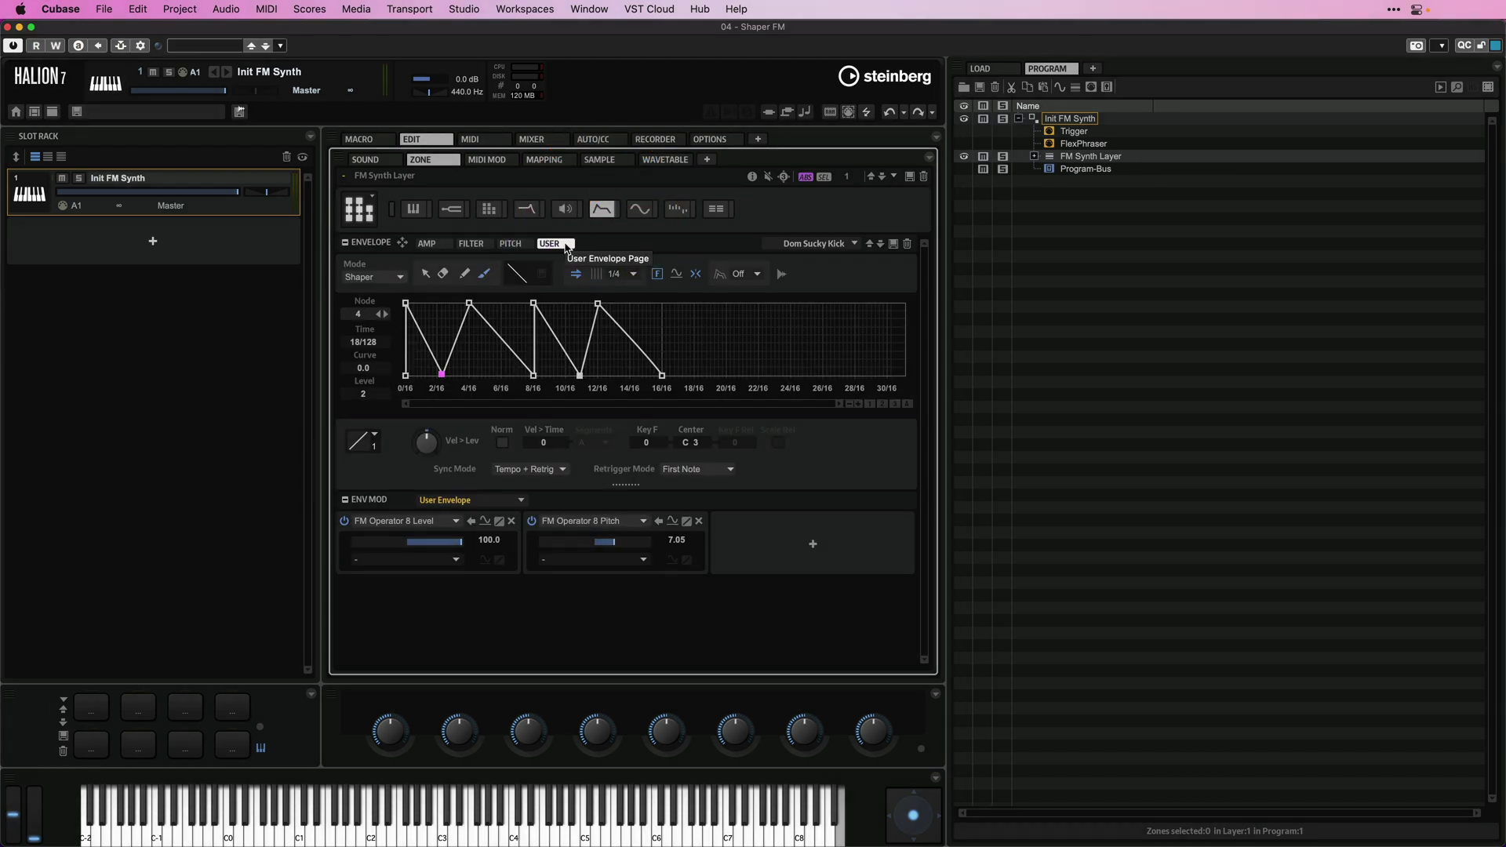
click(378, 277)
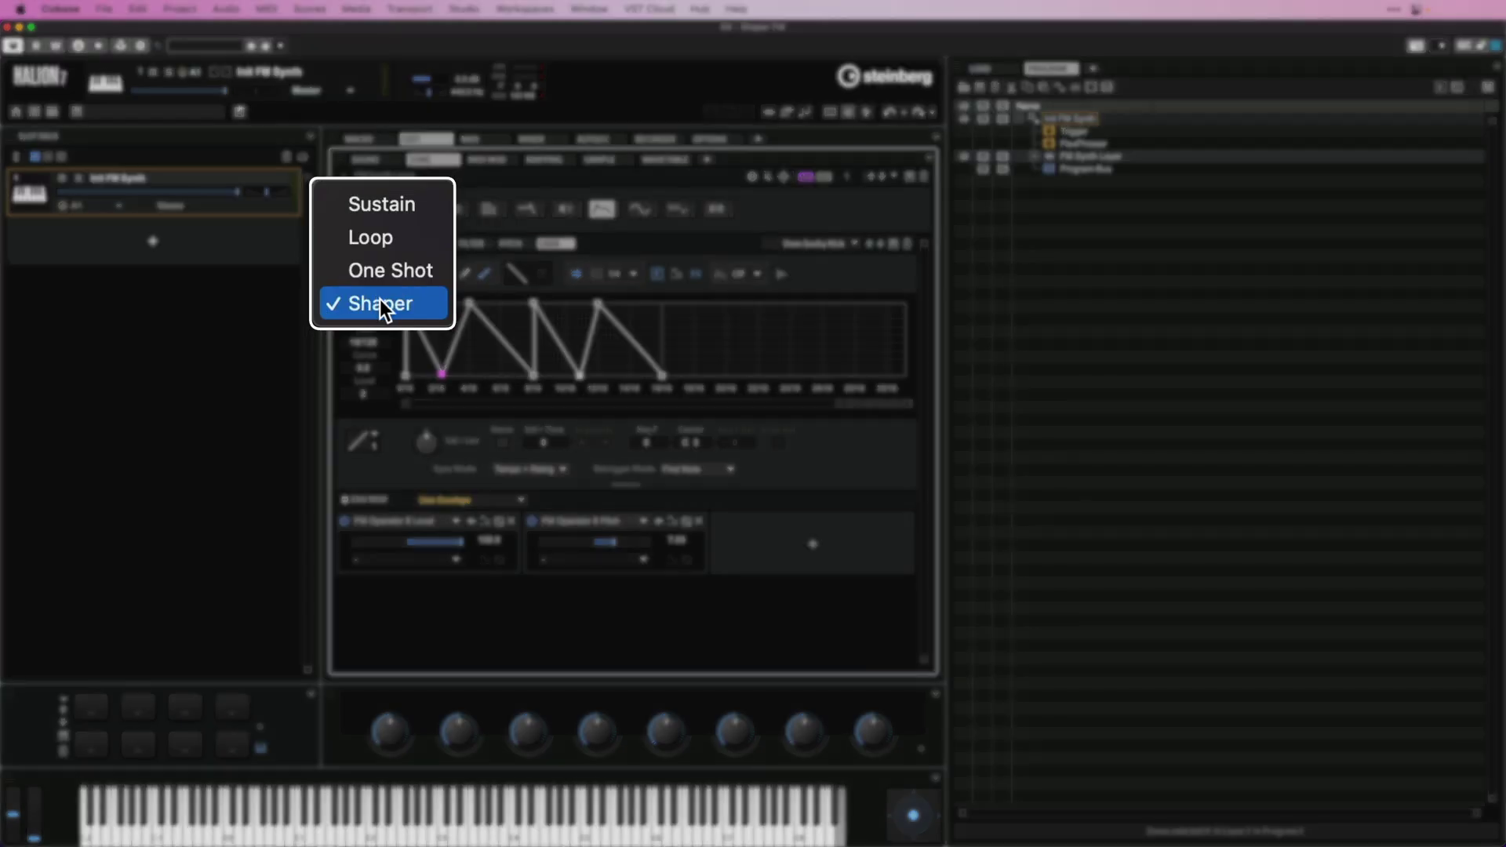
click(380, 304)
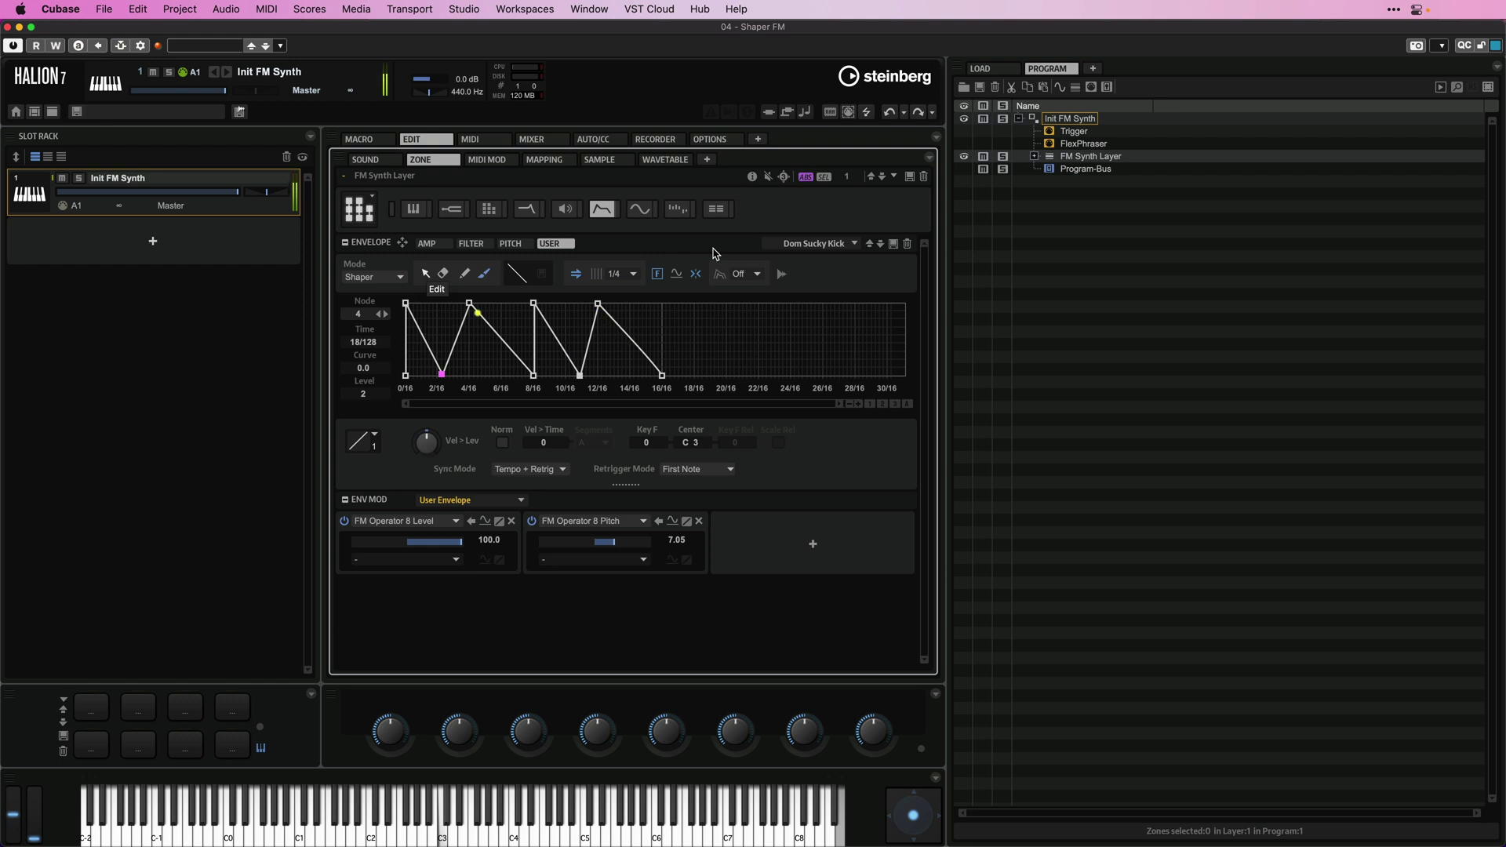
View the Filter envelope's shape, then raise the FM Operator 8 Pitch modulation depth
click(487, 246)
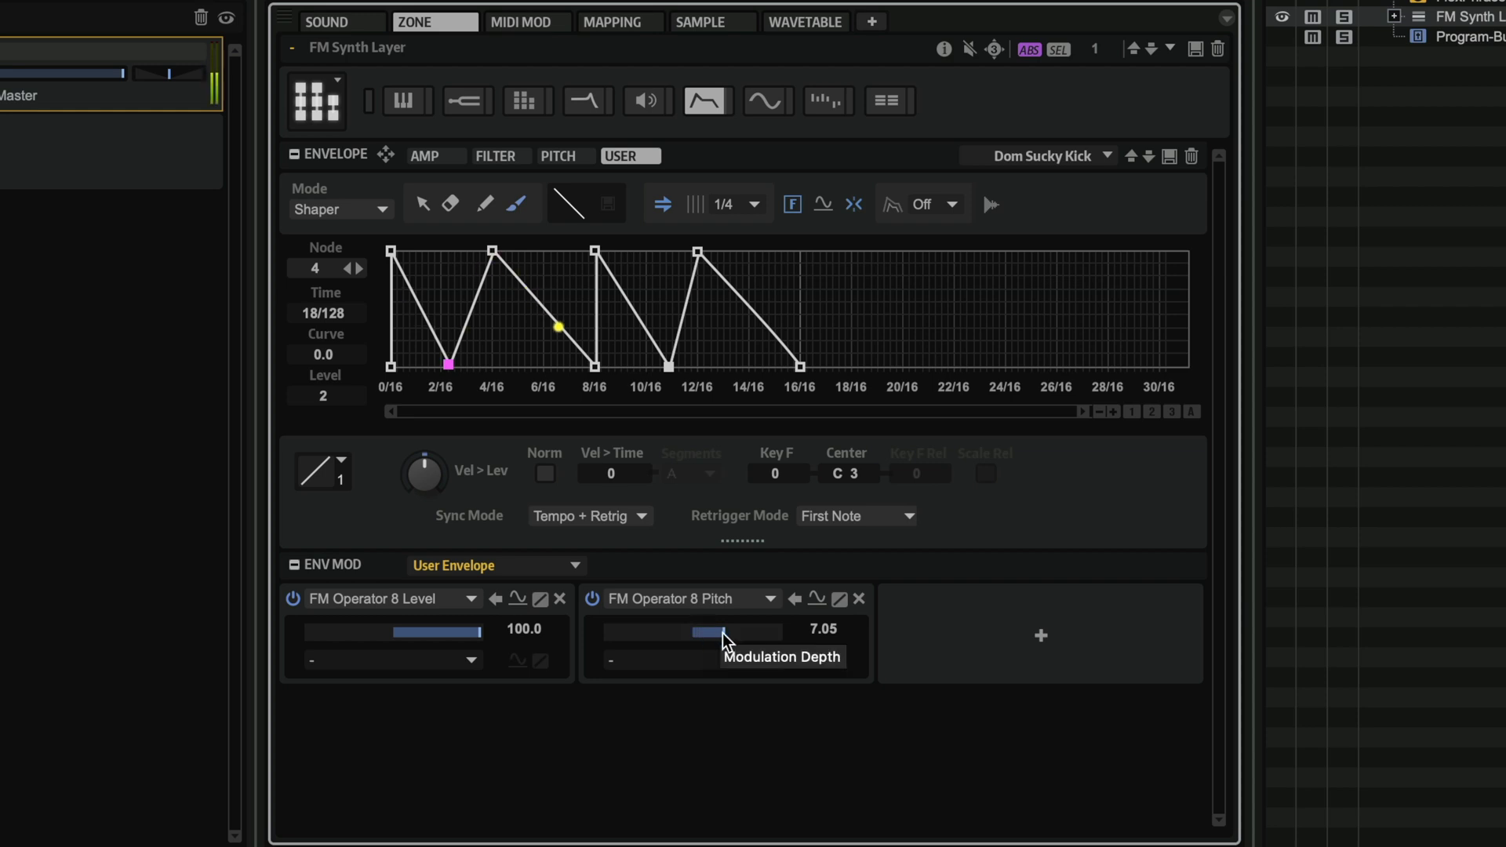
mouse_move(723, 632)
mouse_down()
mouse_move(750, 633)
mouse_move(720, 633)
mouse_up()
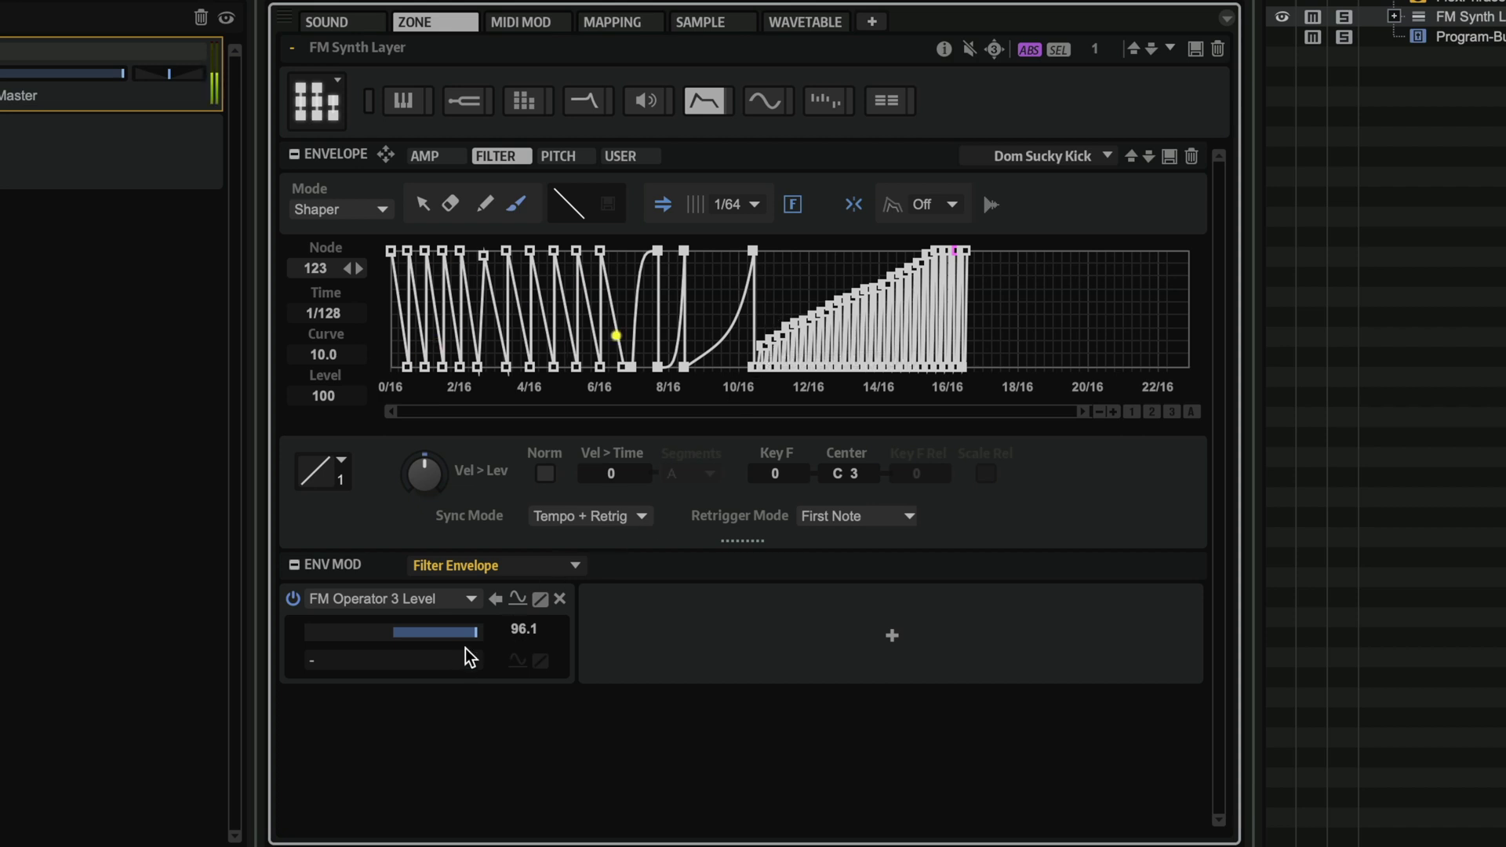
Lower the Filter envelope's FM Operator 3 Level depth to 65.0, then show the Init Analog Synth filter settings
mouse_move(474, 635)
mouse_down()
mouse_move(403, 636)
mouse_move(485, 637)
mouse_up()
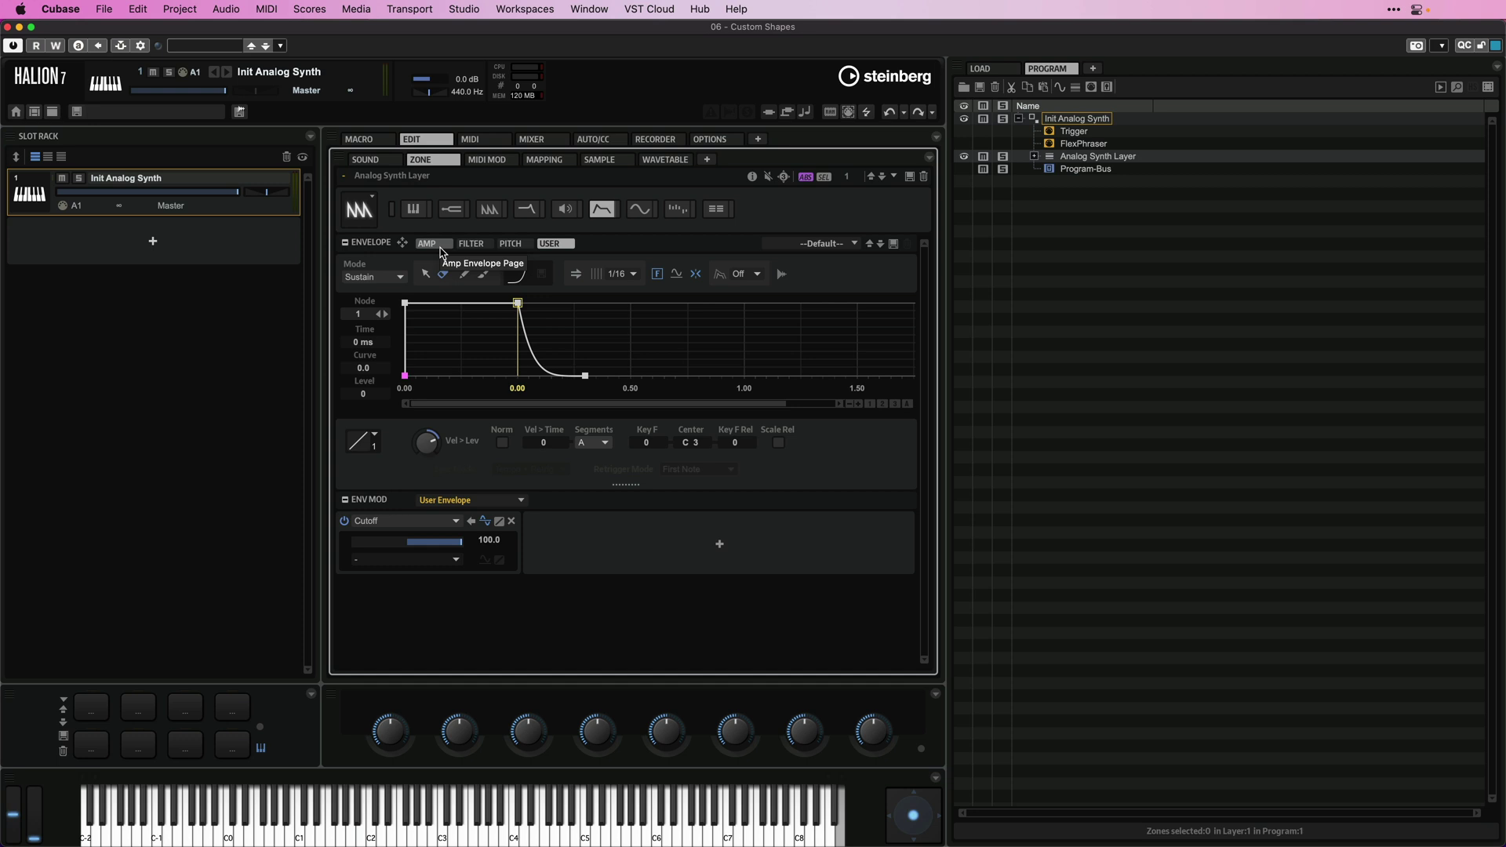
click(527, 209)
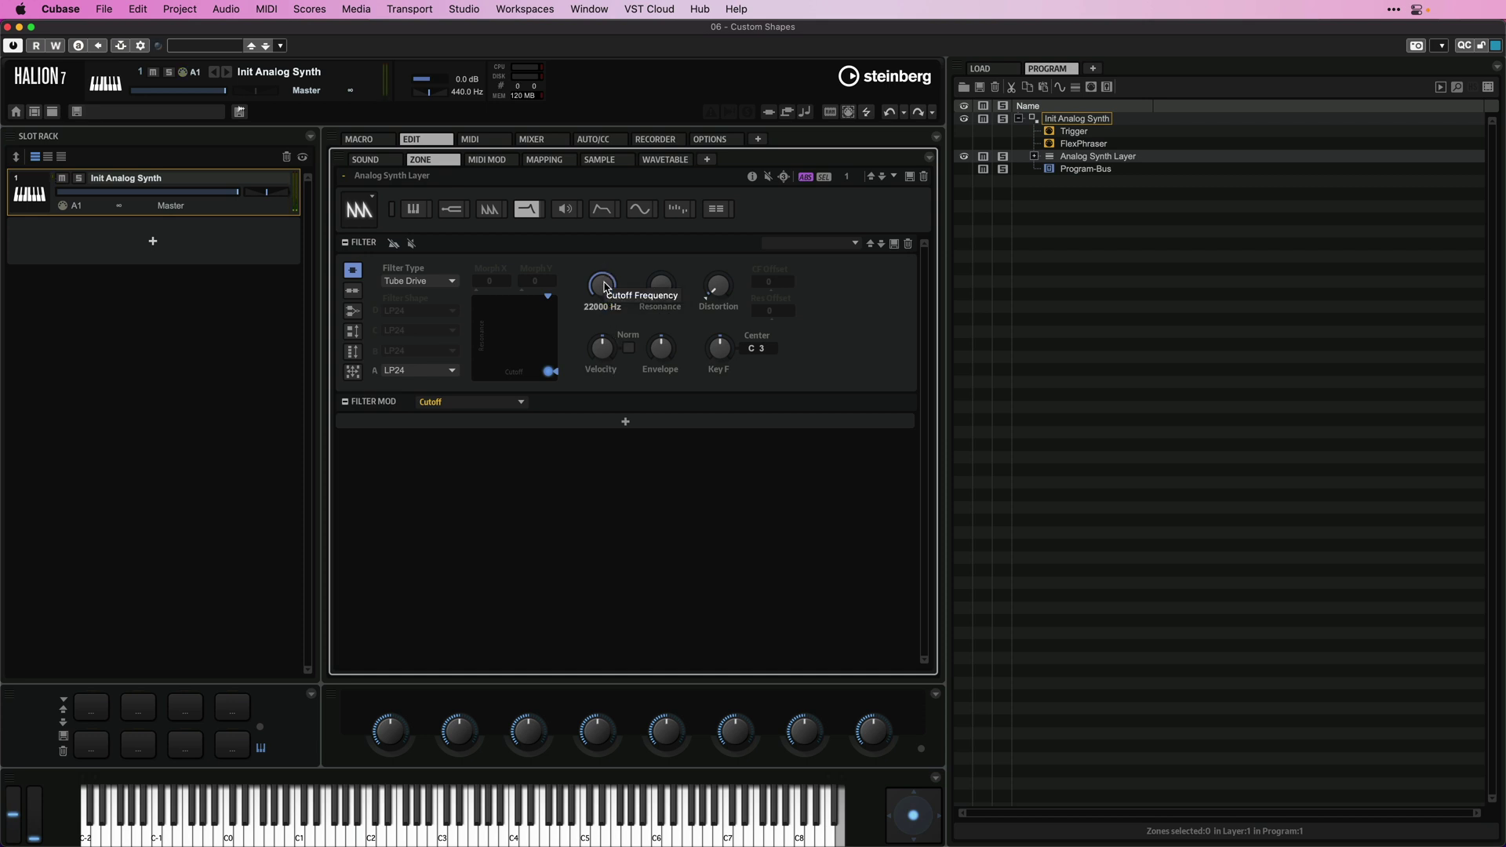
Turn the filter cutoff down to 4720 Hz, modulate it with the User Envelope, and show that envelope's editor
drag(605, 290, 607, 399)
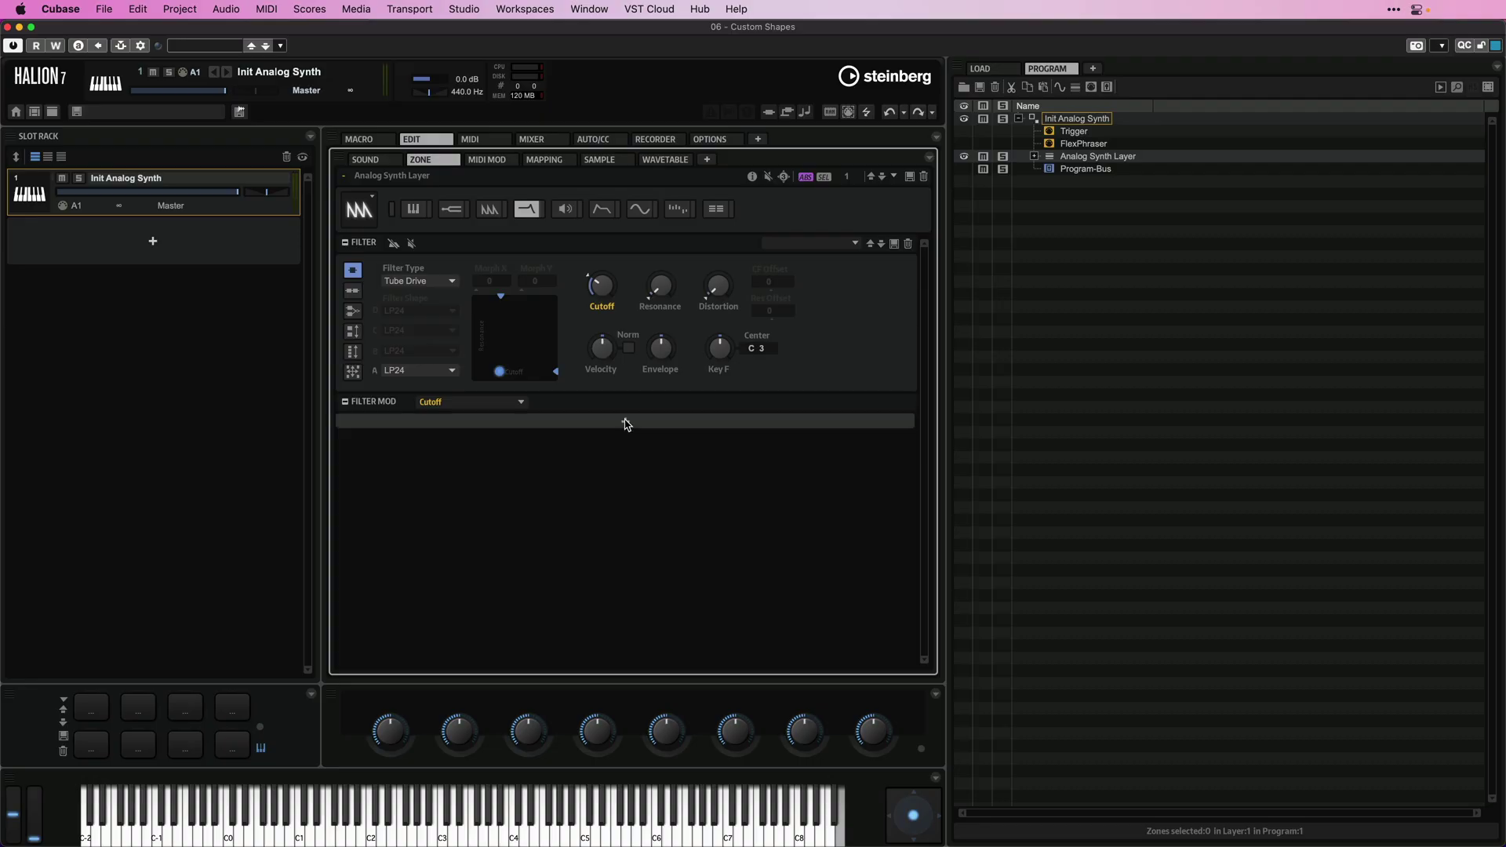
click(626, 424)
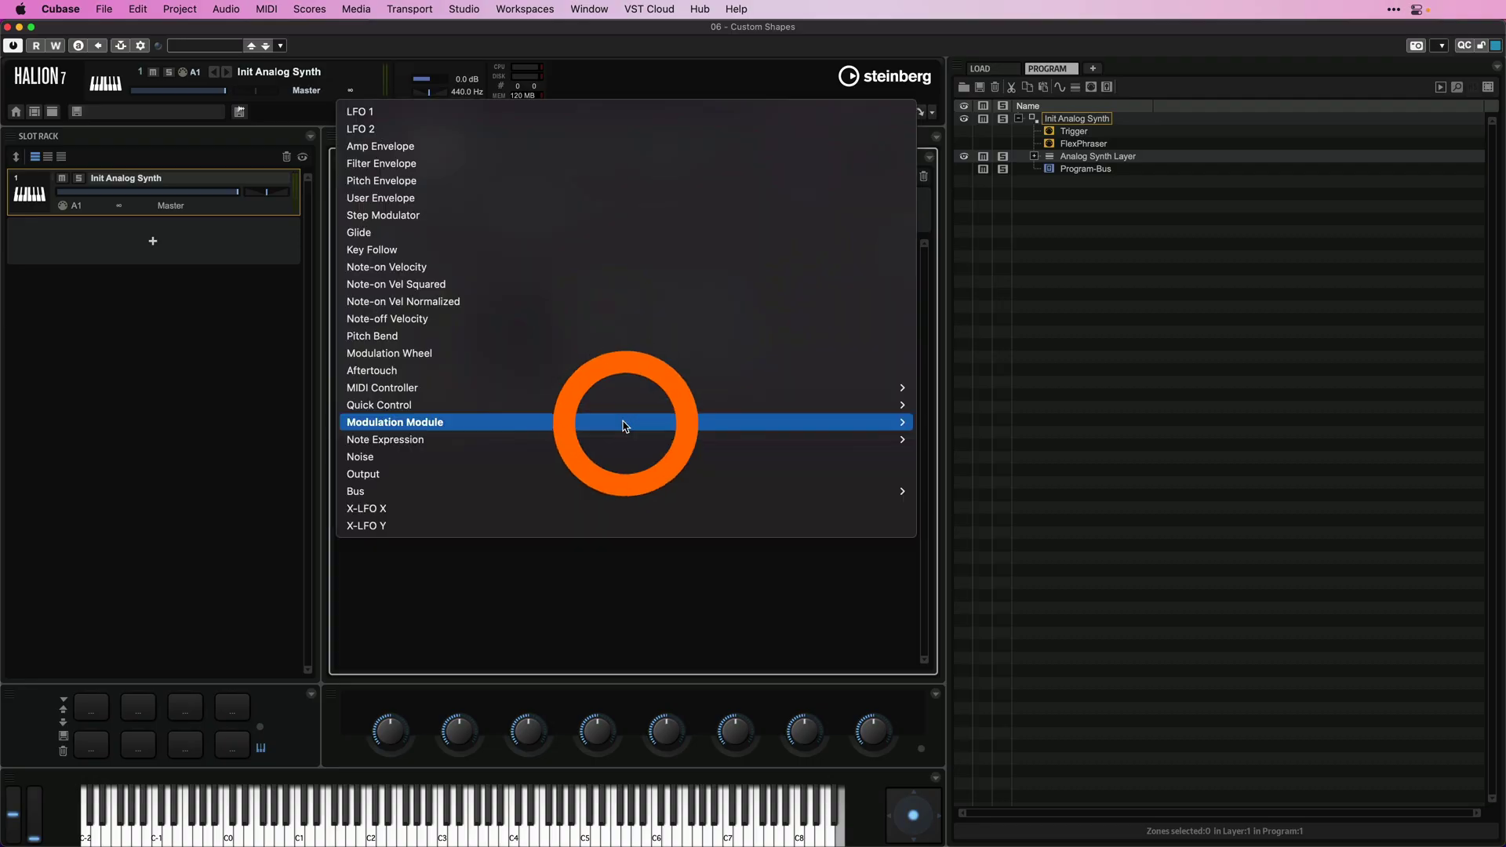
click(404, 199)
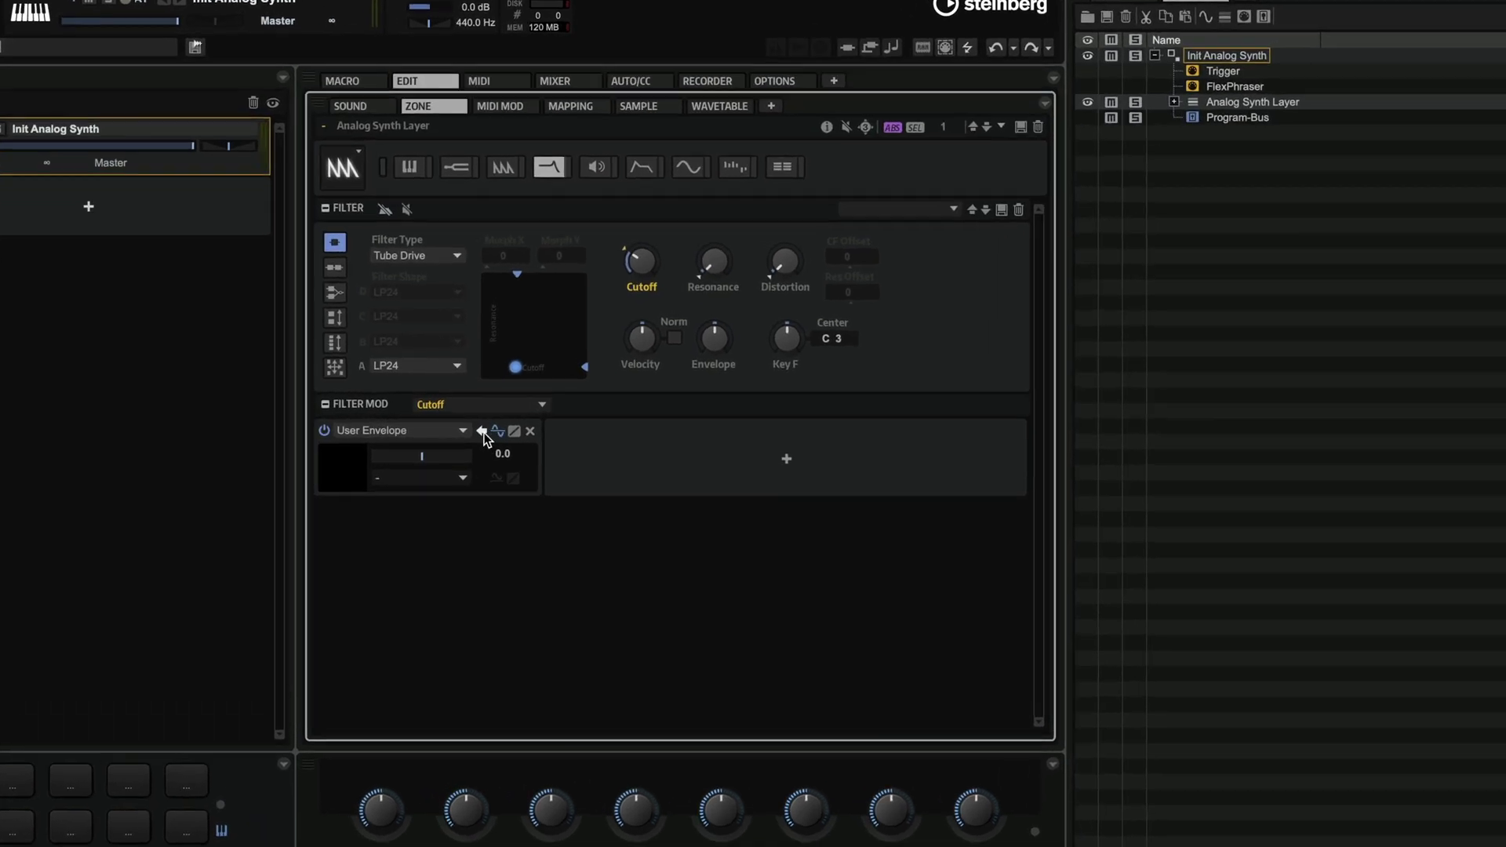
click(494, 440)
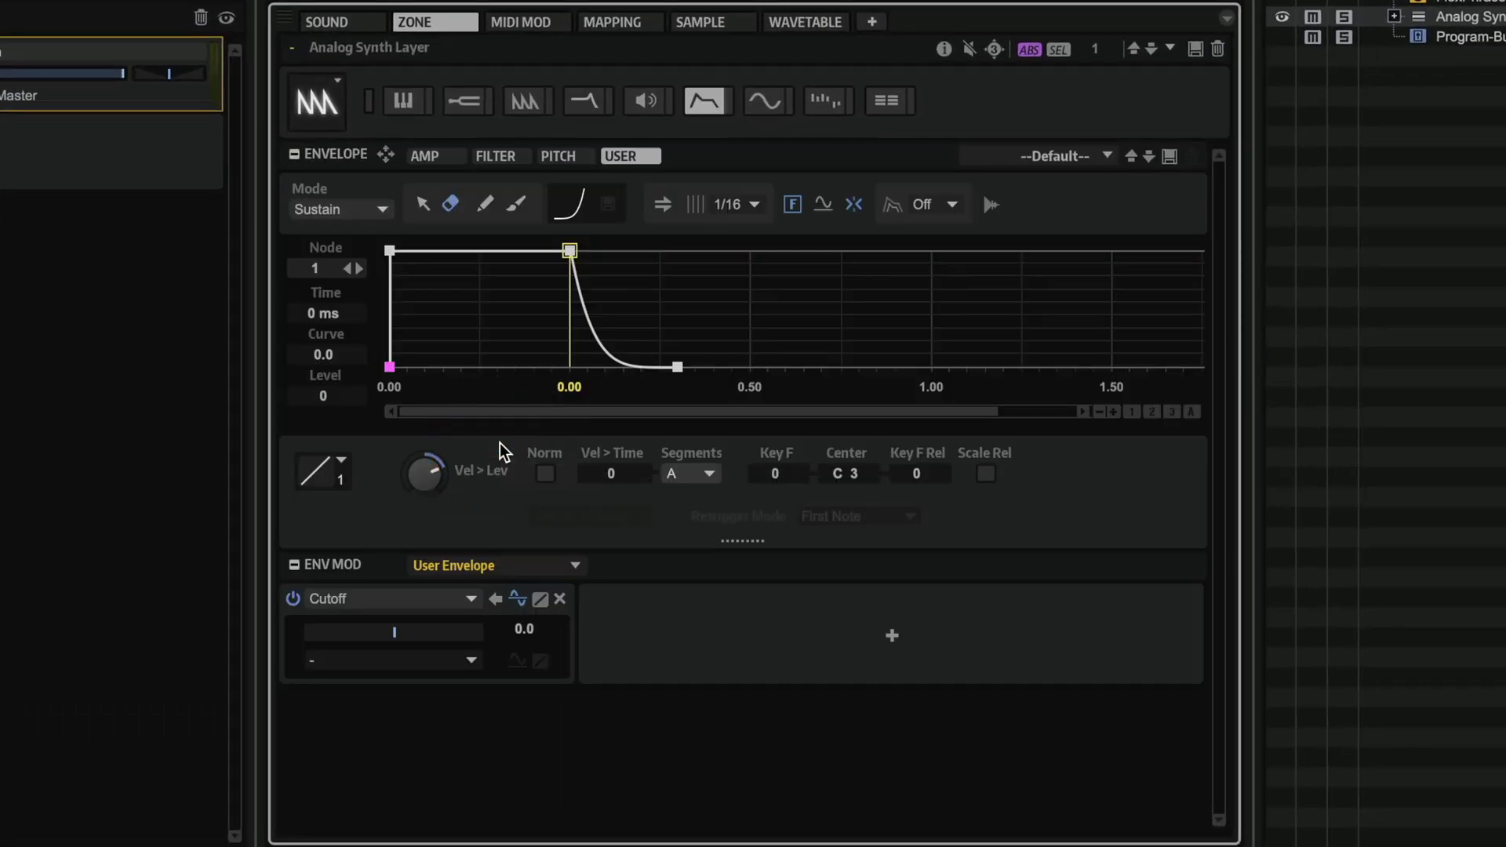
Switch the User Envelope to Shaper mode and sync it to host tempo
click(384, 209)
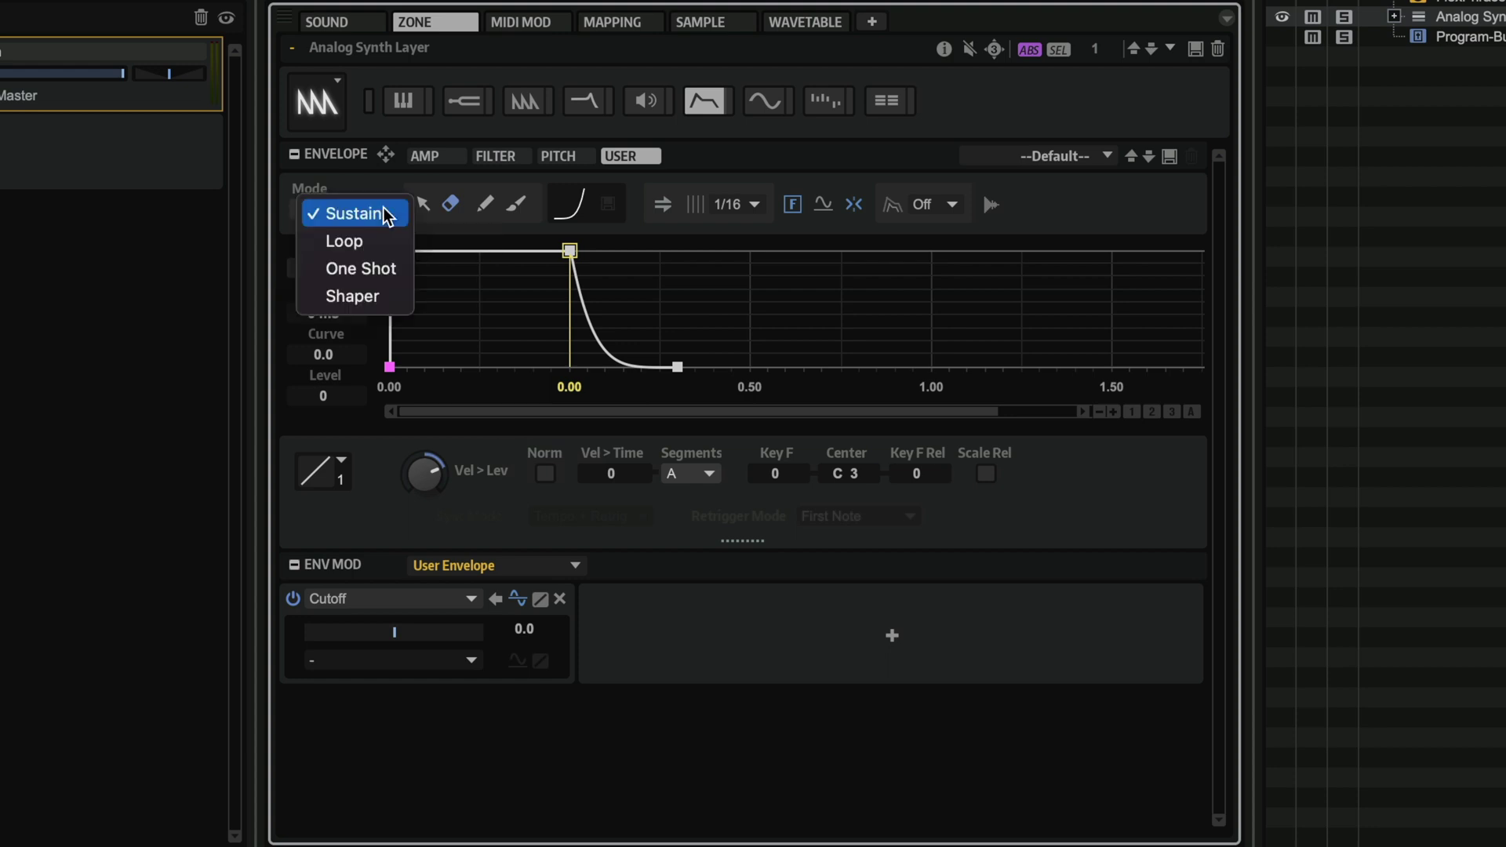
click(369, 285)
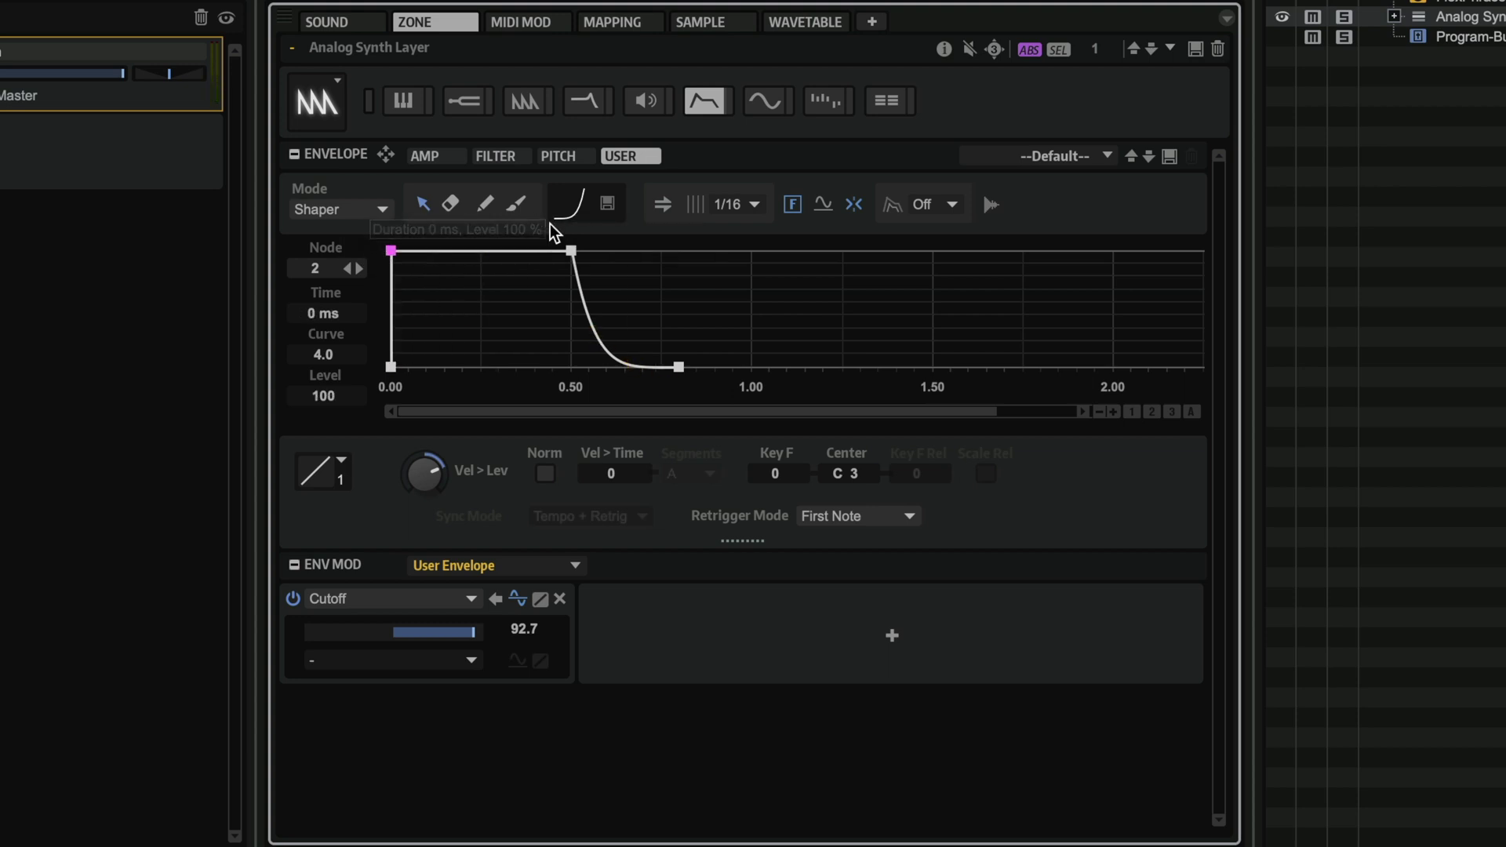
click(664, 204)
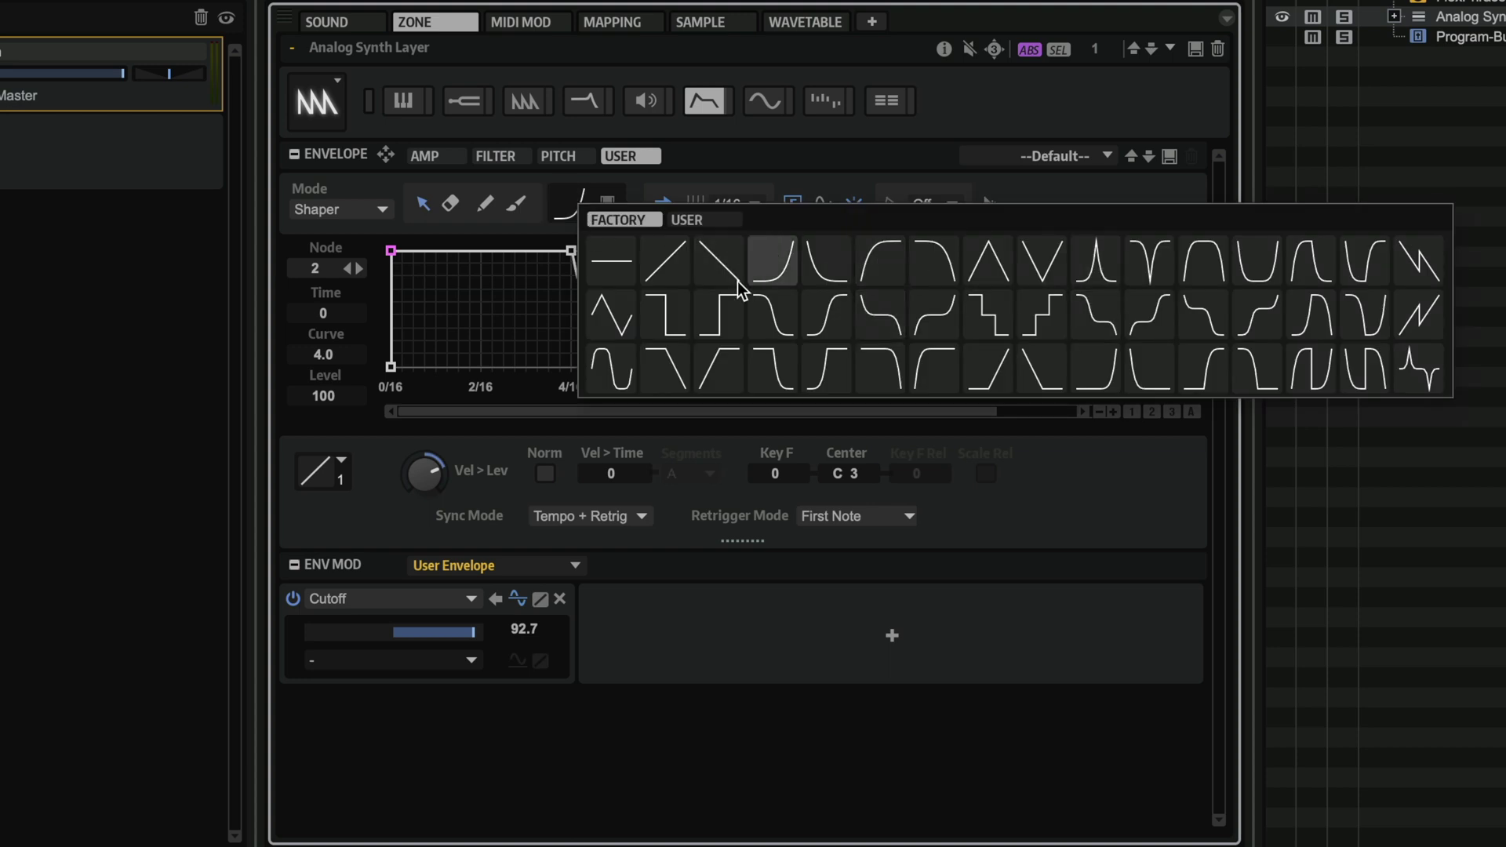
Paint falling straight-line 1/16 ramps across the whole envelope from 0/16 to 16/16
click(710, 262)
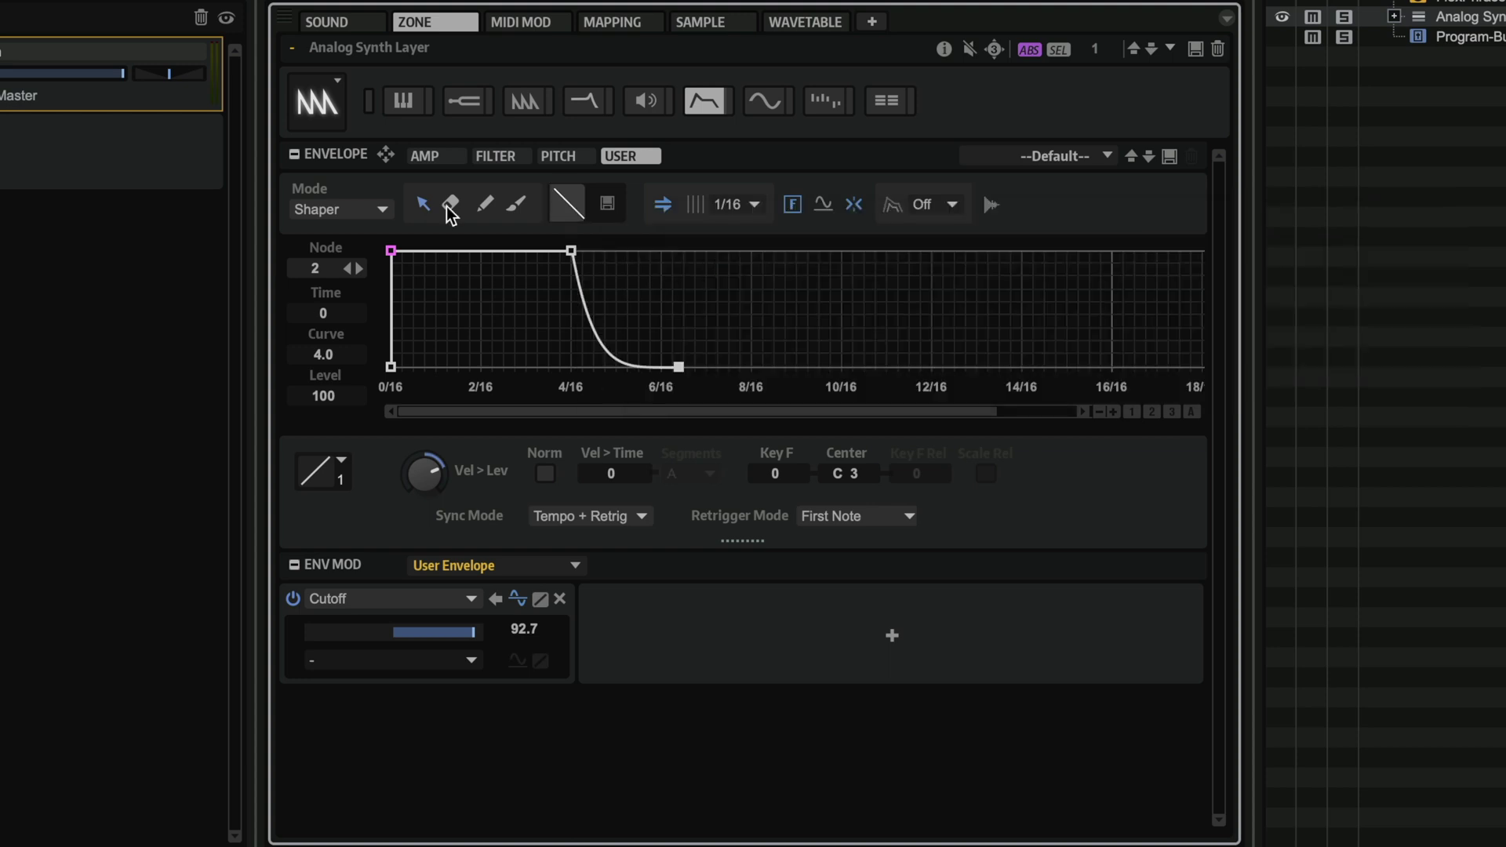
click(516, 206)
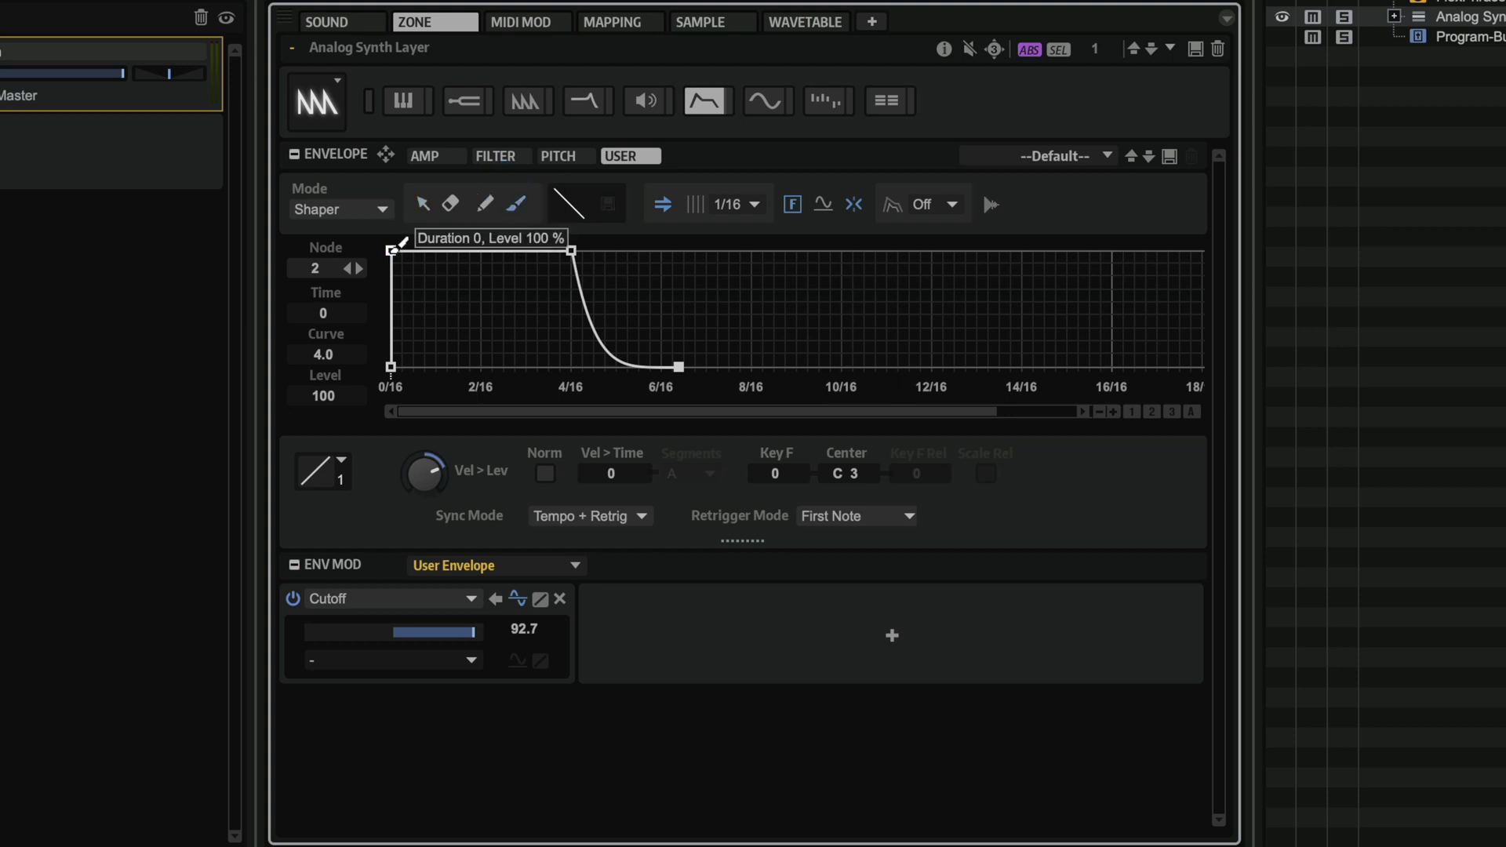
drag(397, 248, 1084, 244)
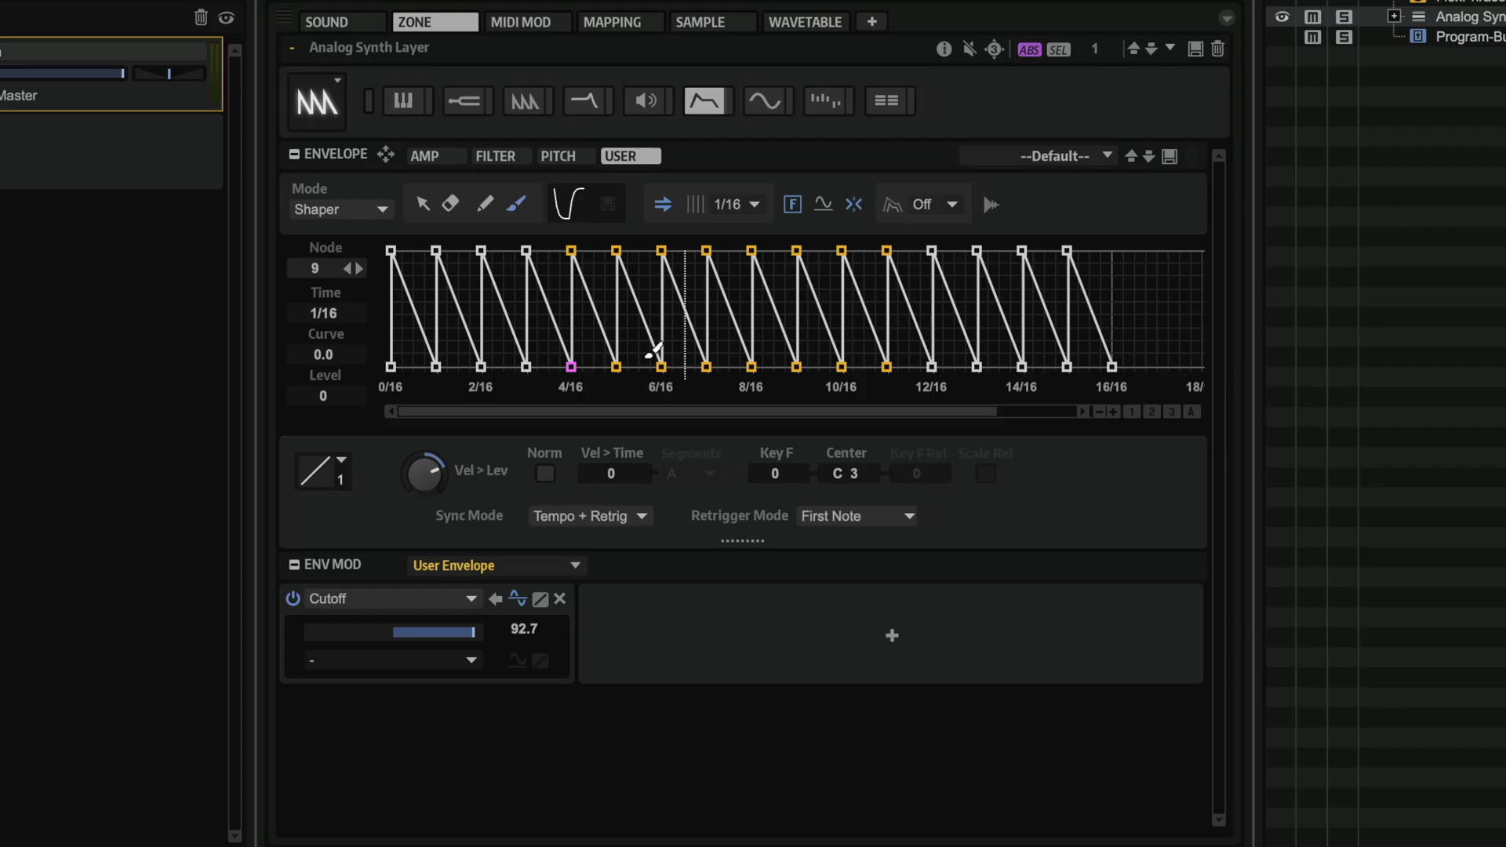
click(568, 203)
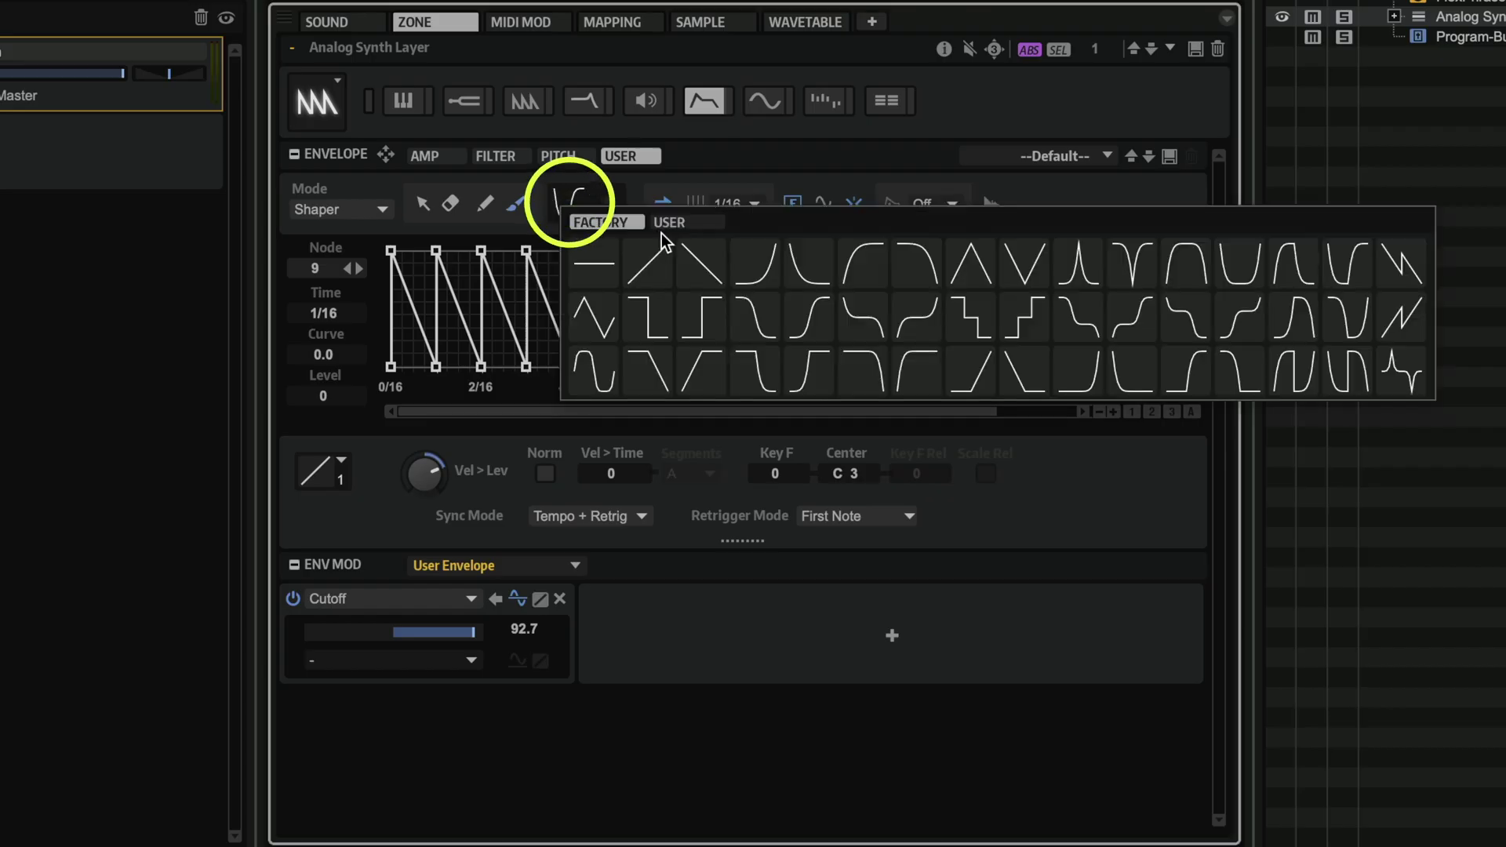
Set the grid to 1/4 and paint rising curves into the 2/4–3/4 and 3/4–4/4 cells
click(755, 263)
click(718, 207)
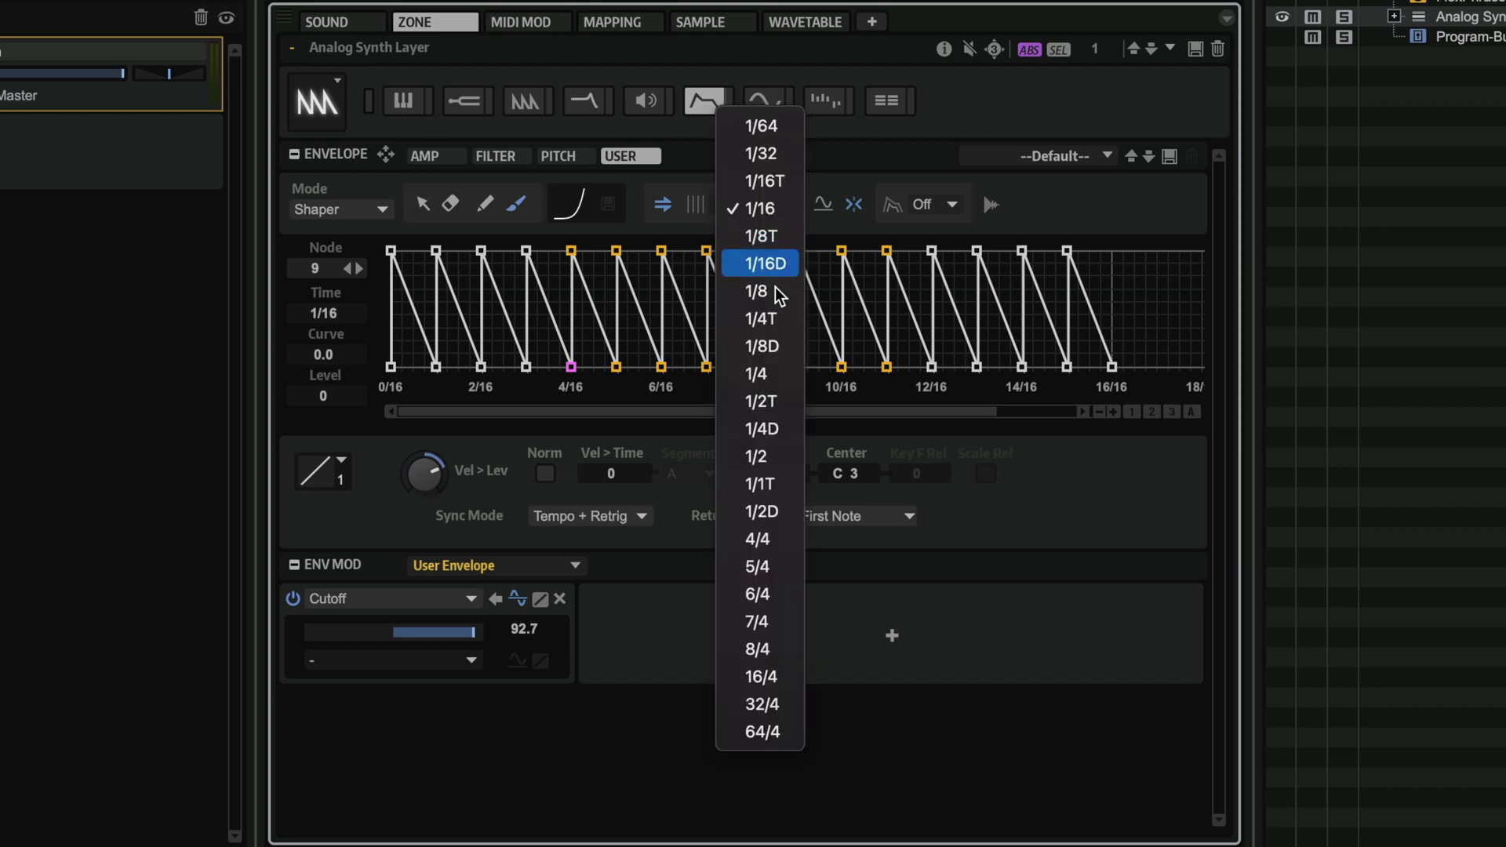
click(773, 373)
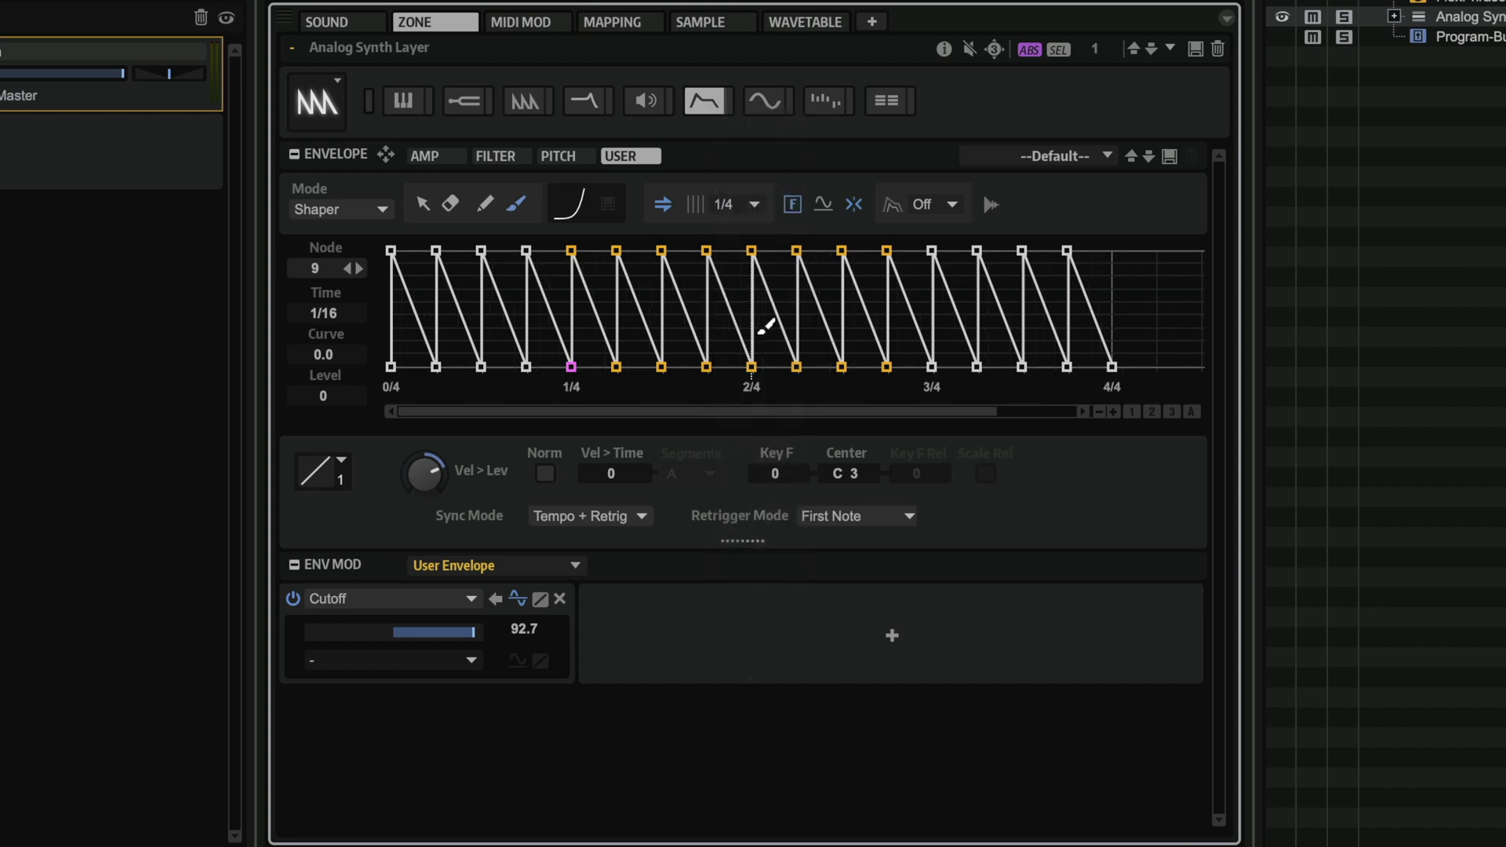
click(765, 318)
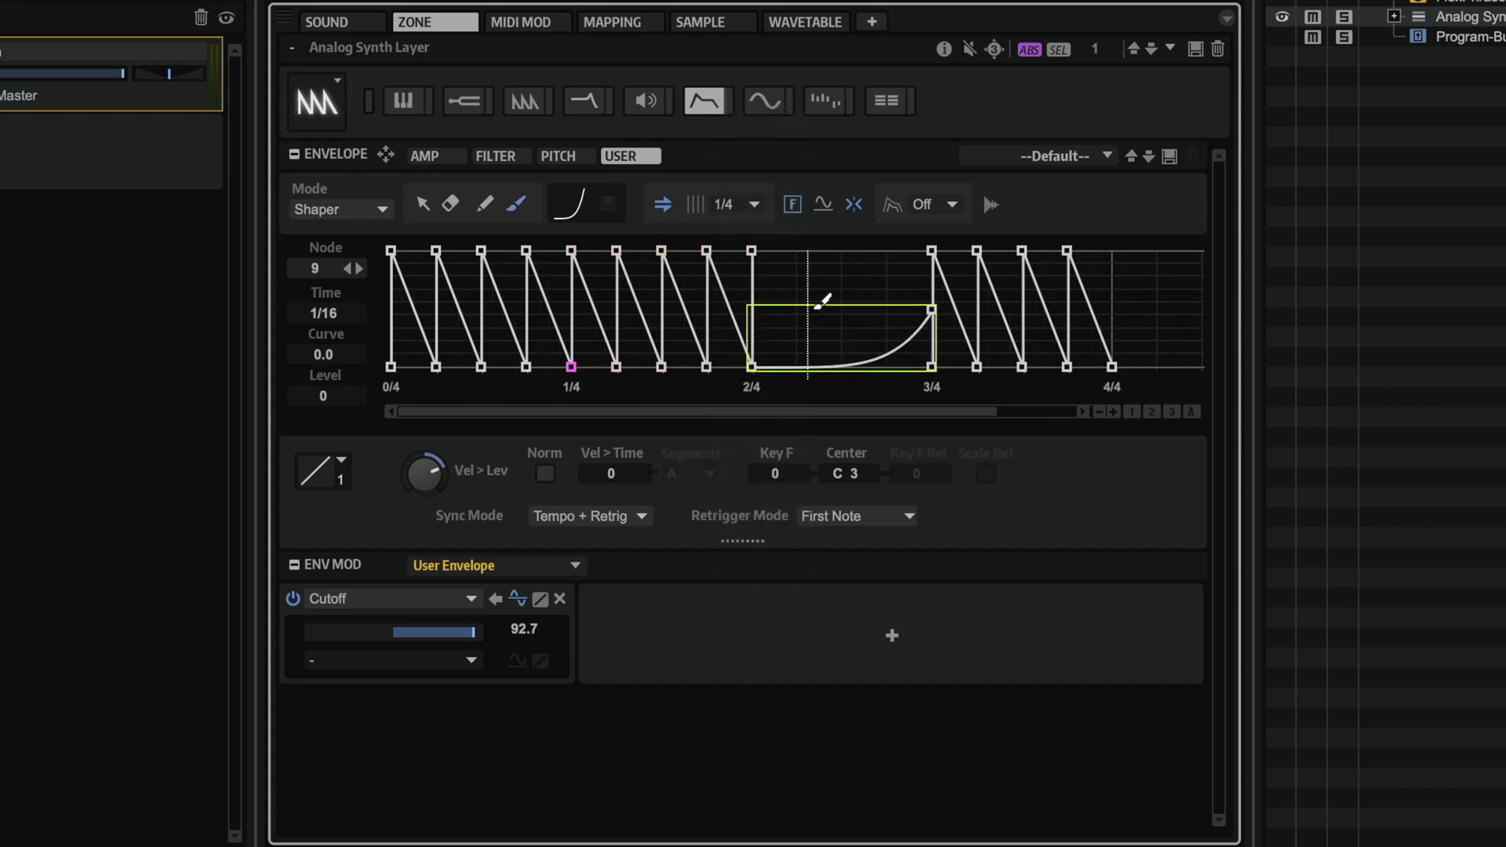
click(951, 249)
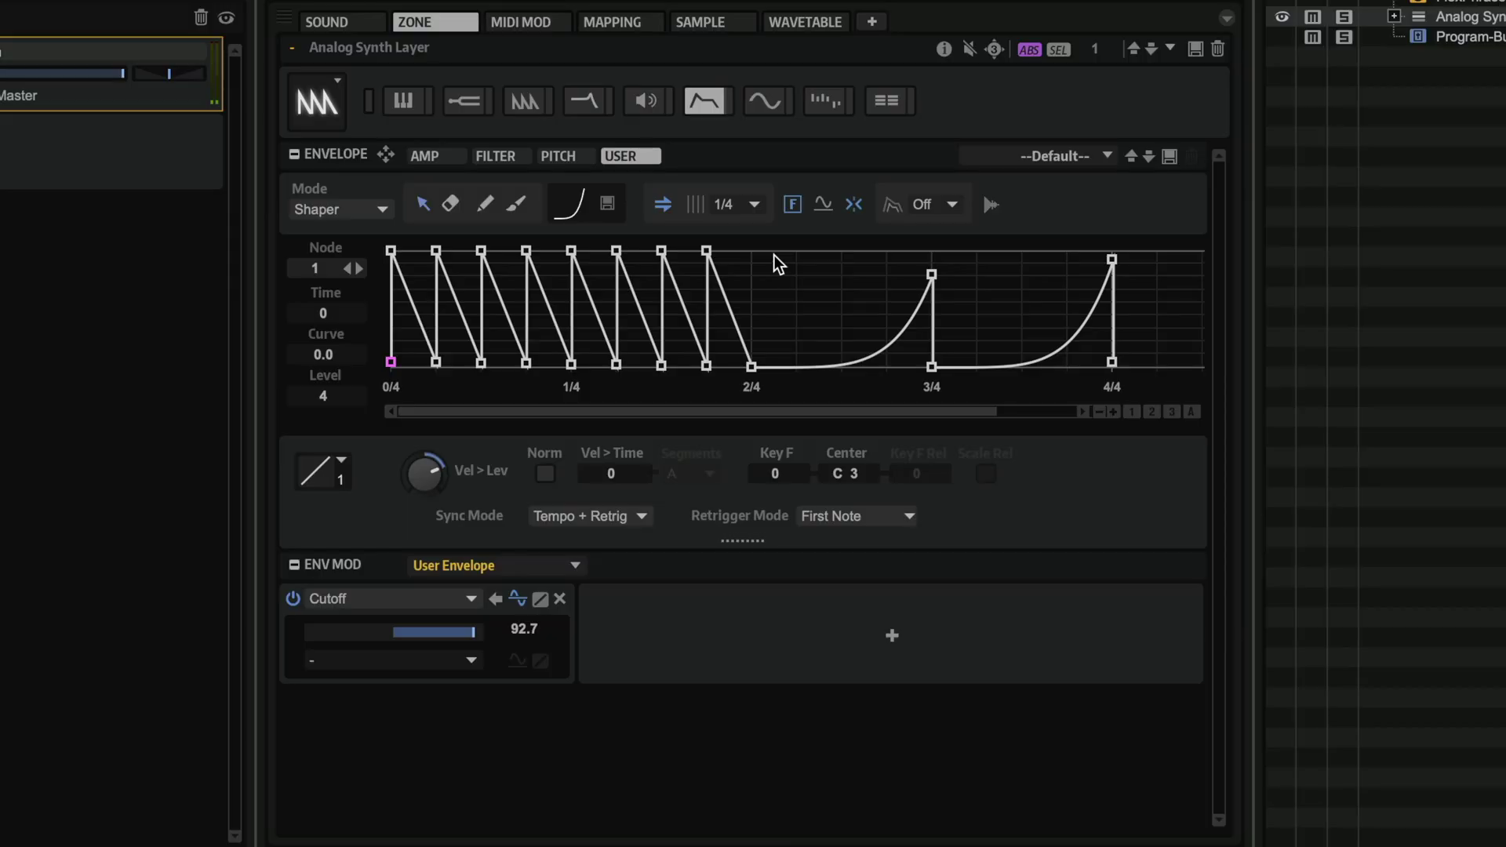
Adjust the selected sawtooth peaks, then compress the rising curves to end at 3/4
drag(775, 248, 221, 385)
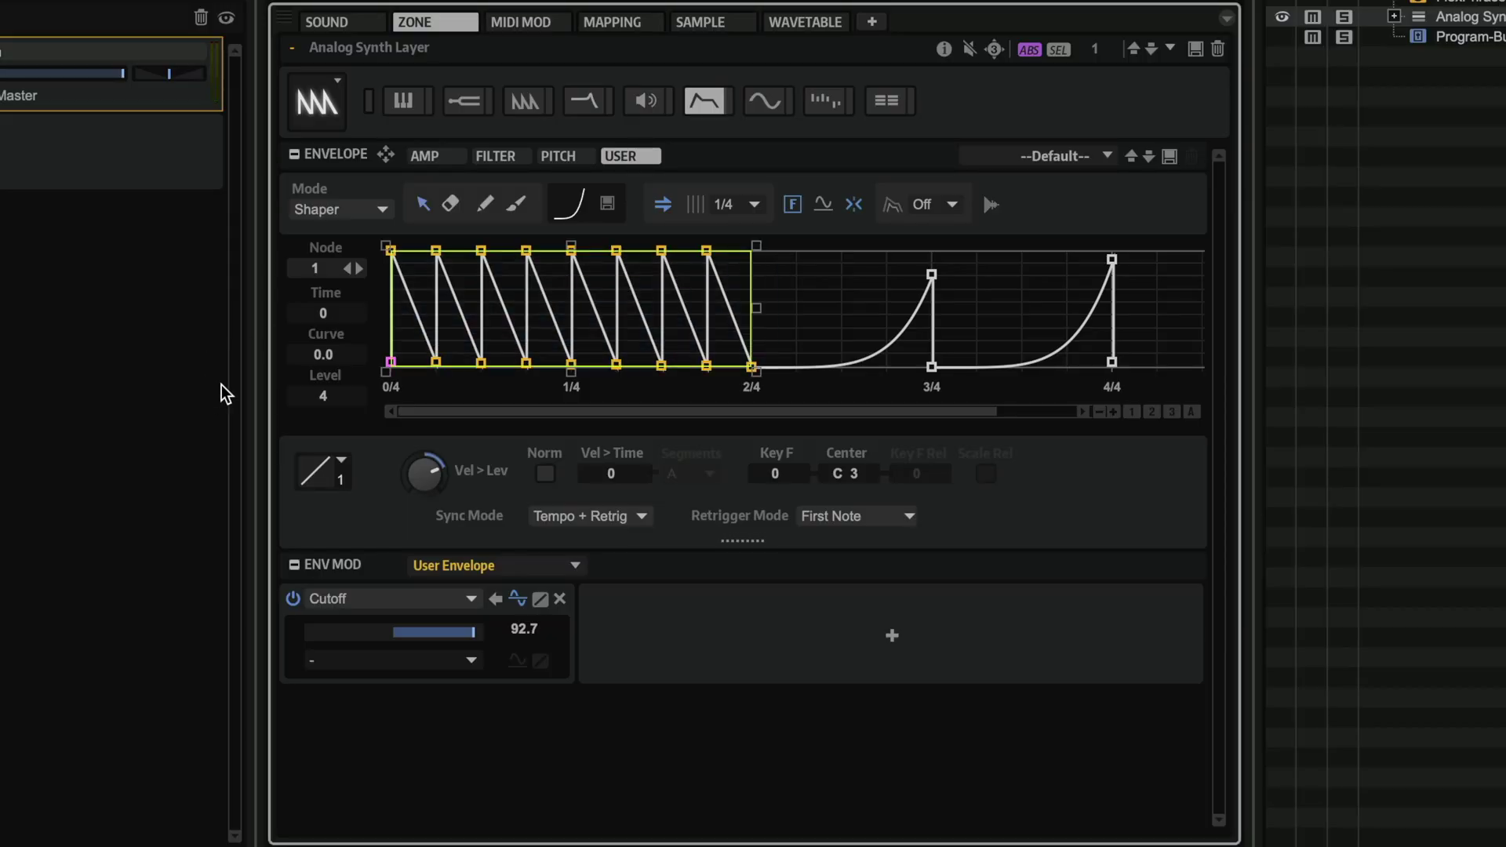
drag(383, 253, 387, 340)
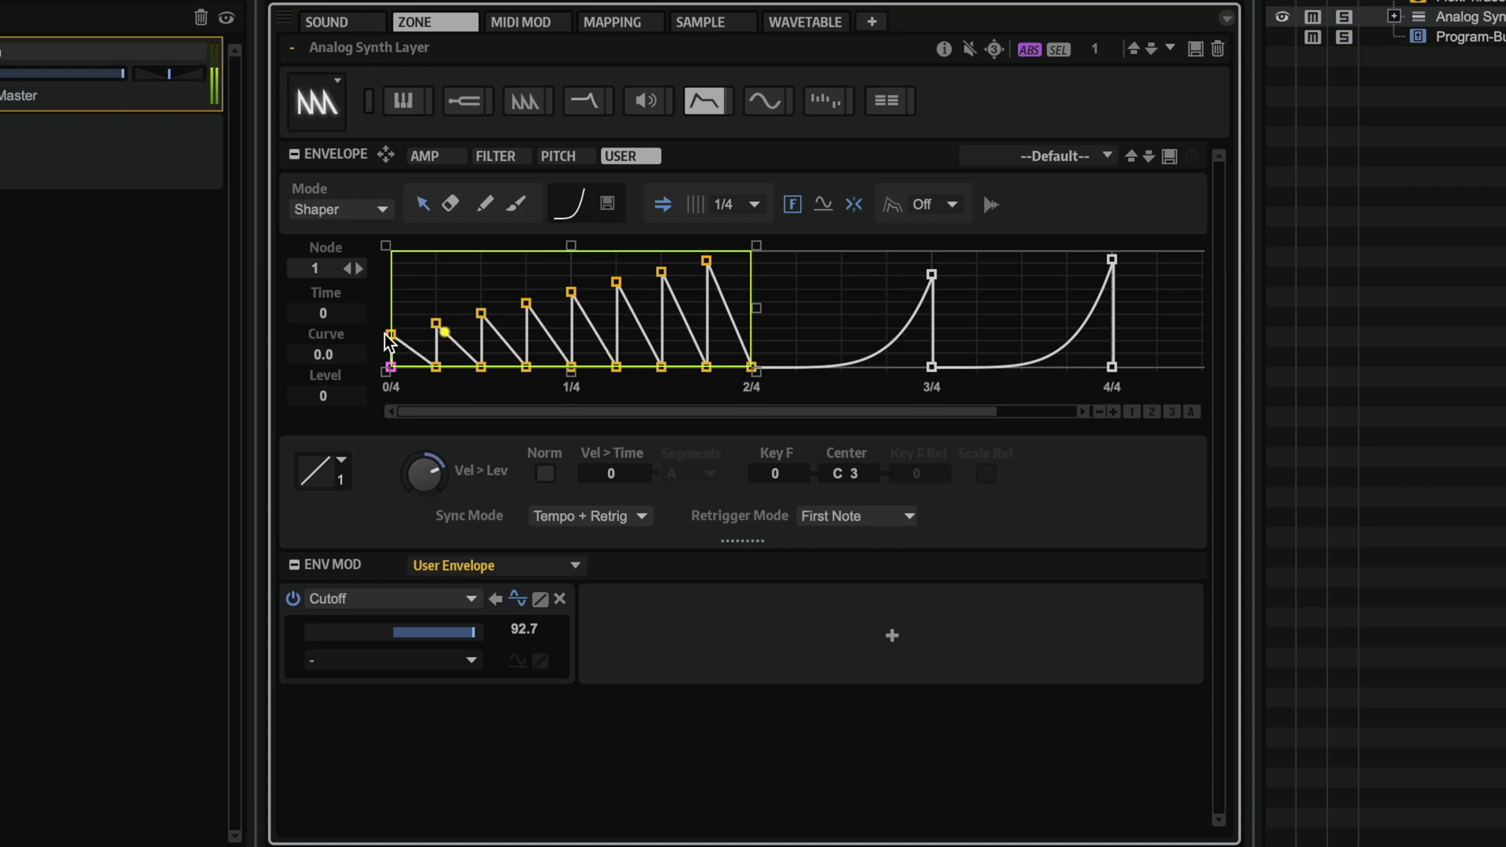
drag(388, 341, 665, 301)
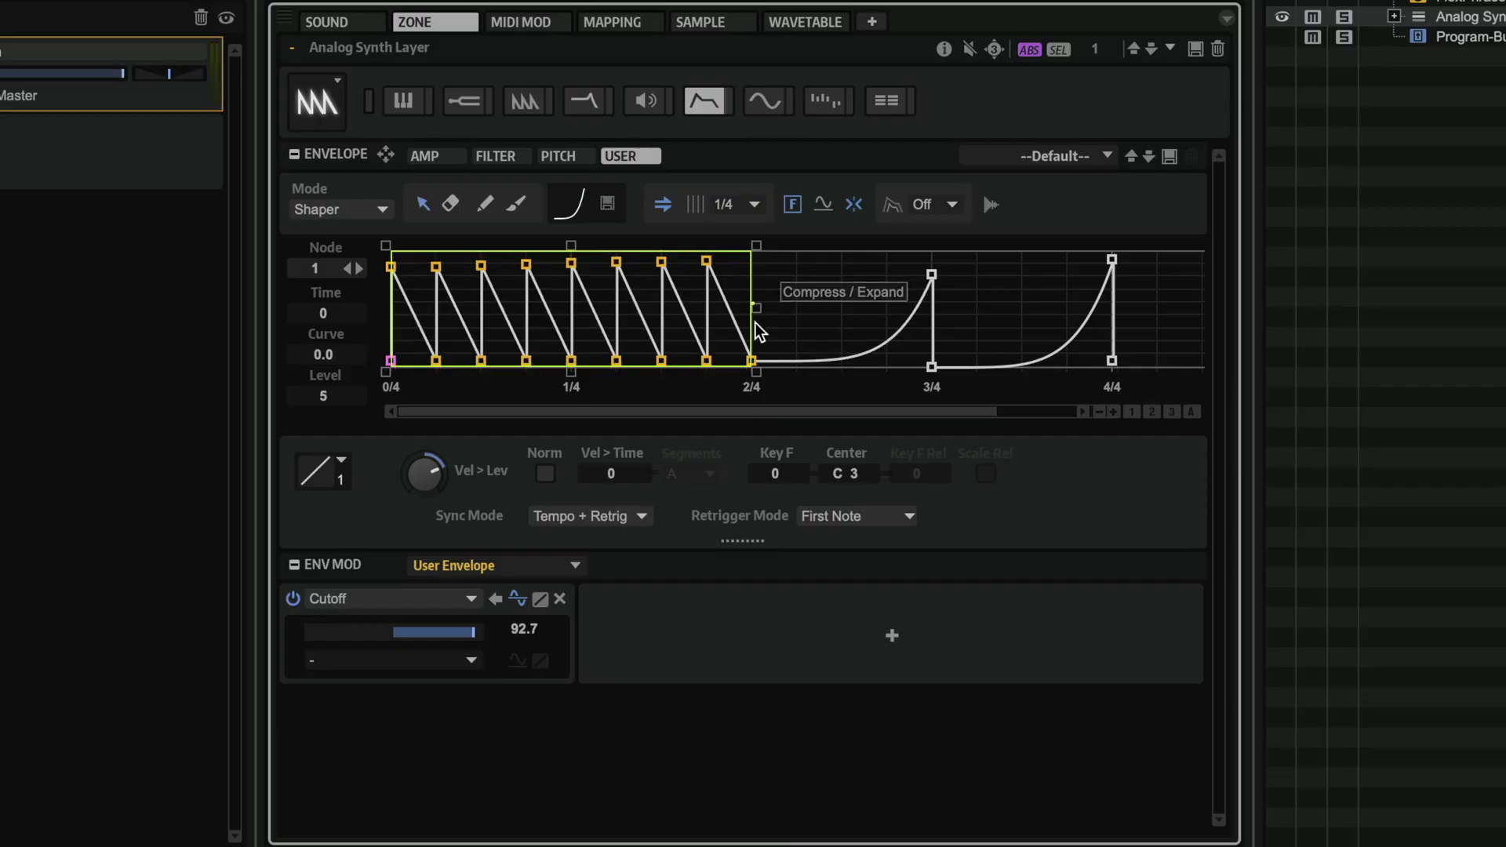
mouse_move(753, 306)
mouse_down()
mouse_move(754, 359)
mouse_move(754, 296)
mouse_up()
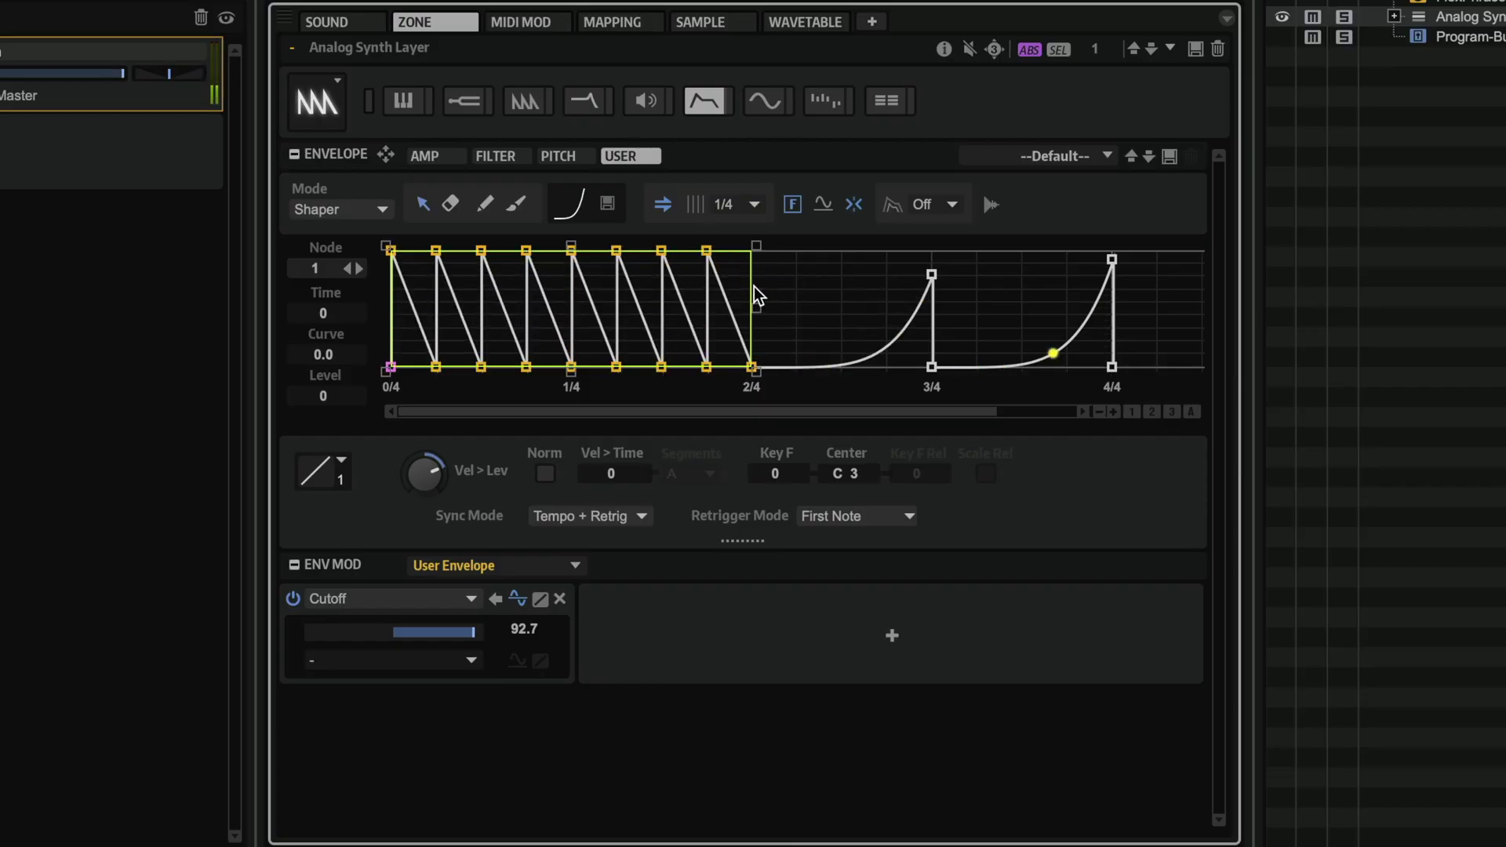
mouse_move(571, 245)
mouse_down()
mouse_move(572, 279)
mouse_move(572, 250)
mouse_up()
click(390, 365)
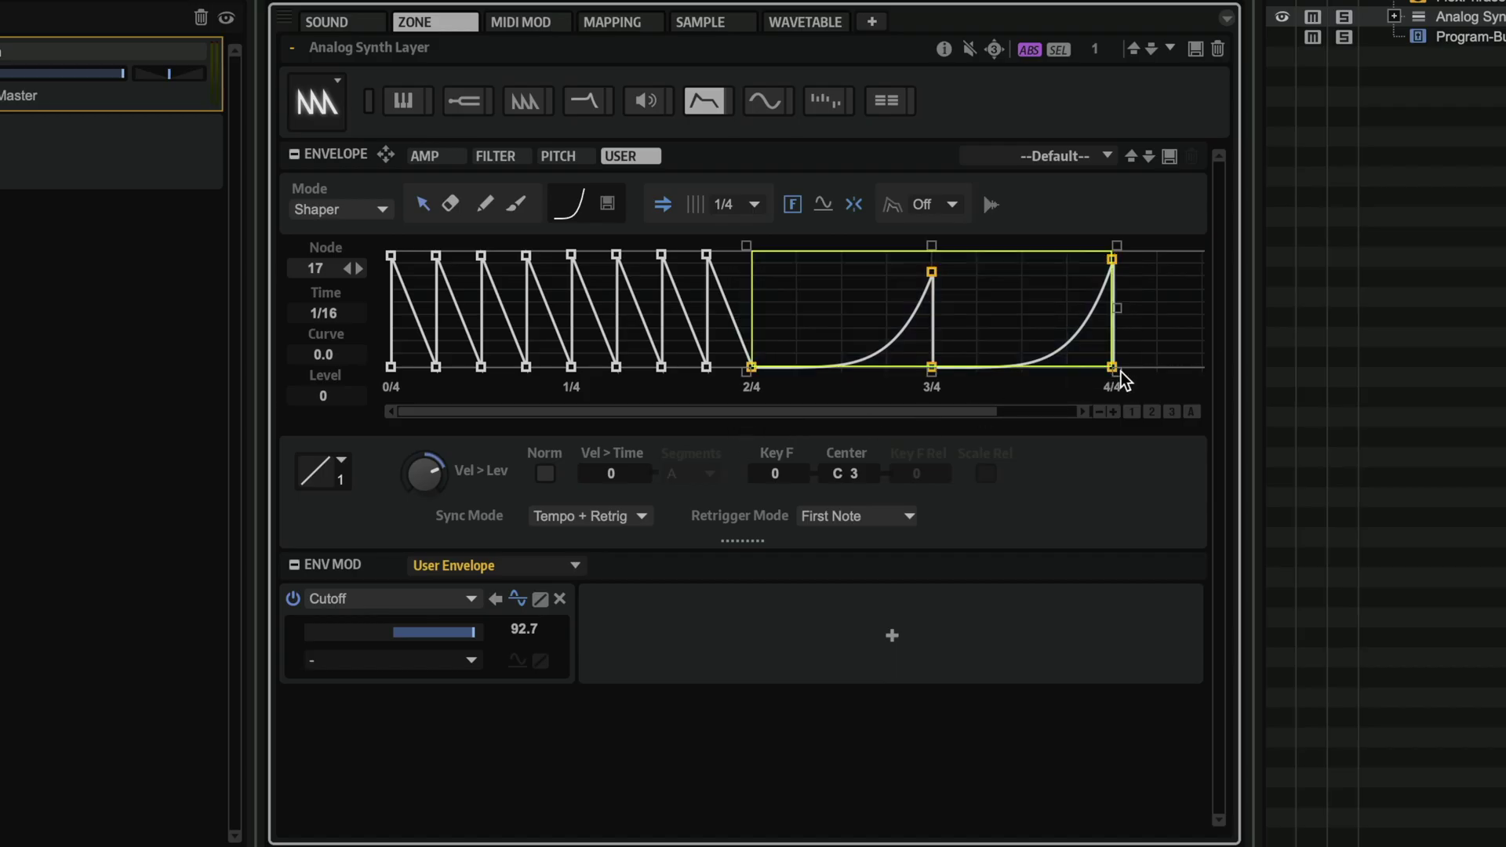
drag(1113, 371, 931, 371)
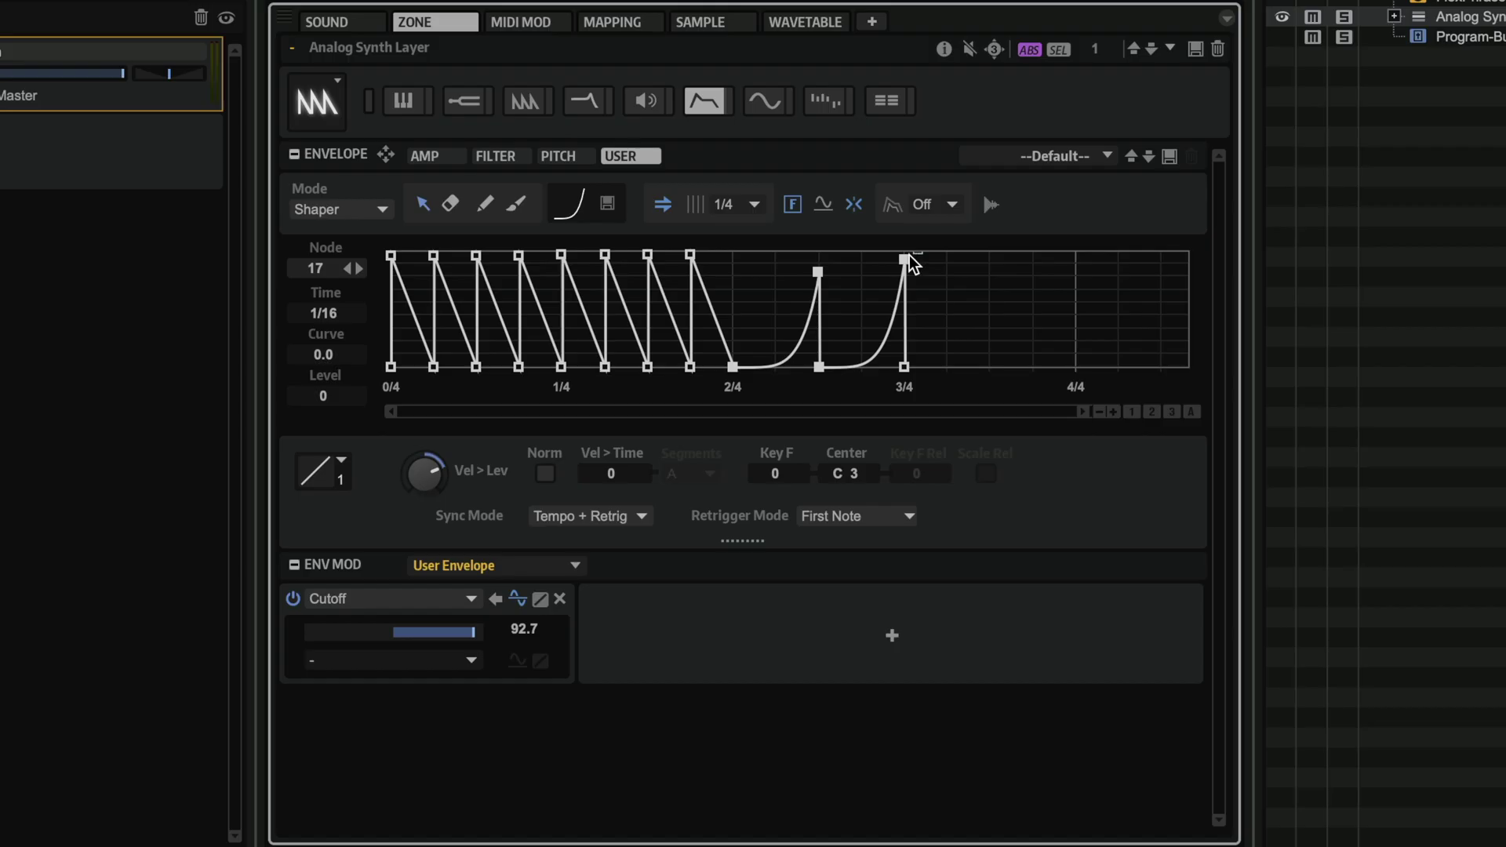
Select the nodes after the sawtooth and try straight-ramp and S-curve shapes on them
drag(778, 359, 729, 384)
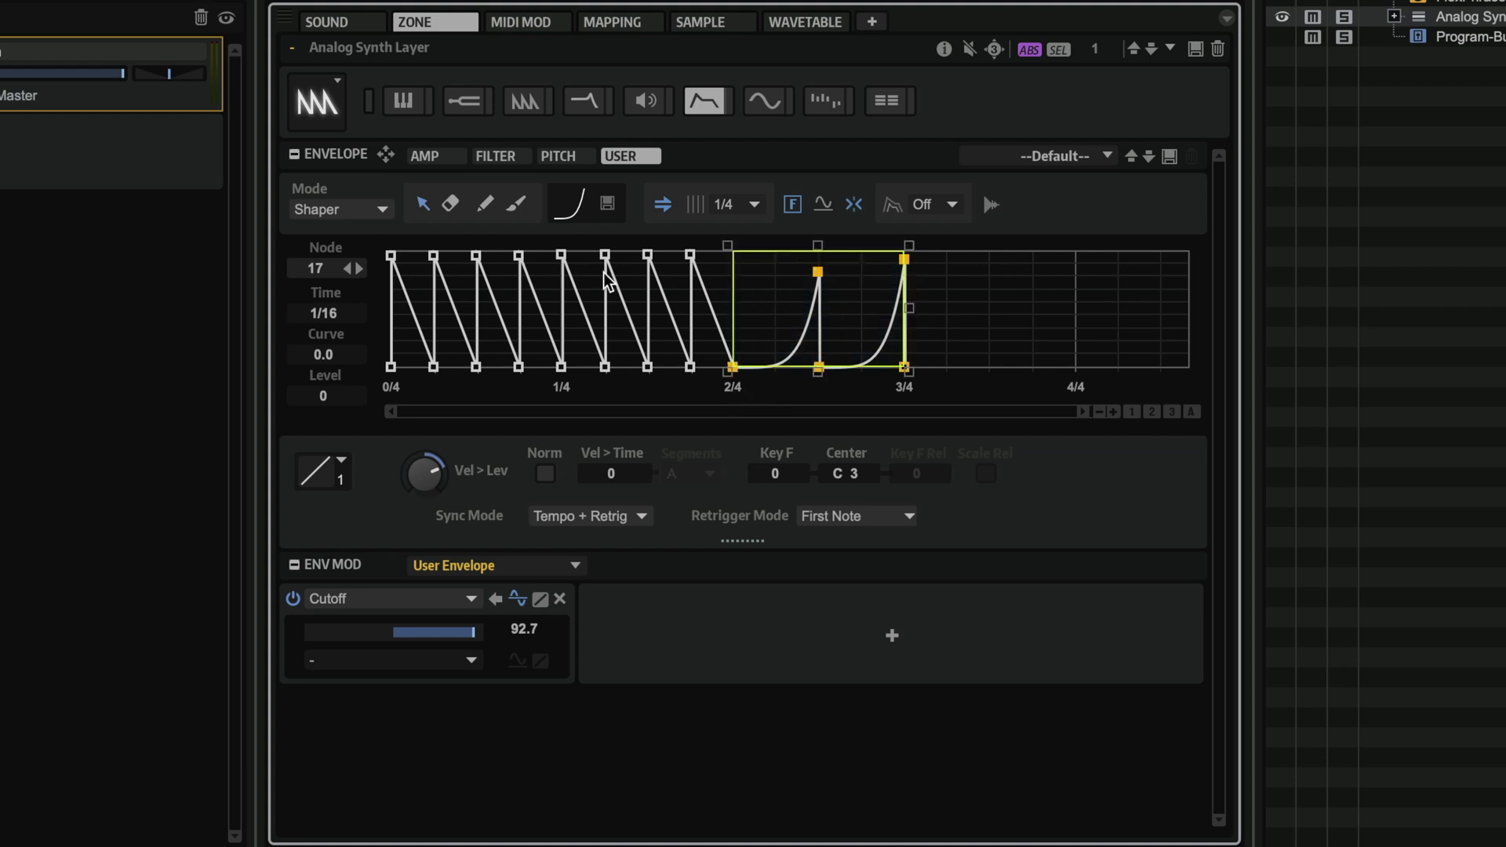
click(584, 215)
click(669, 266)
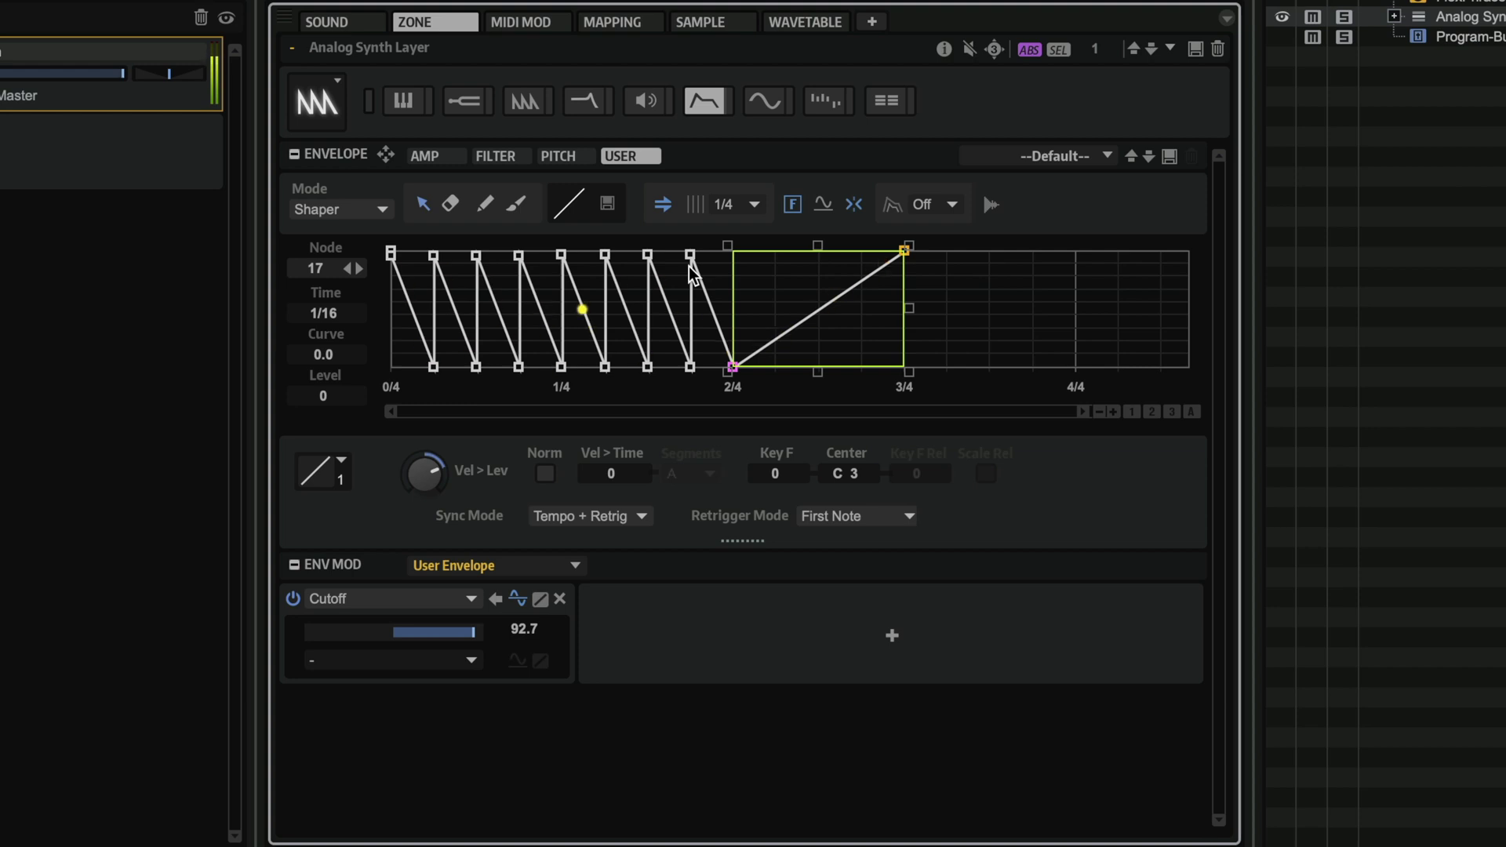
click(572, 203)
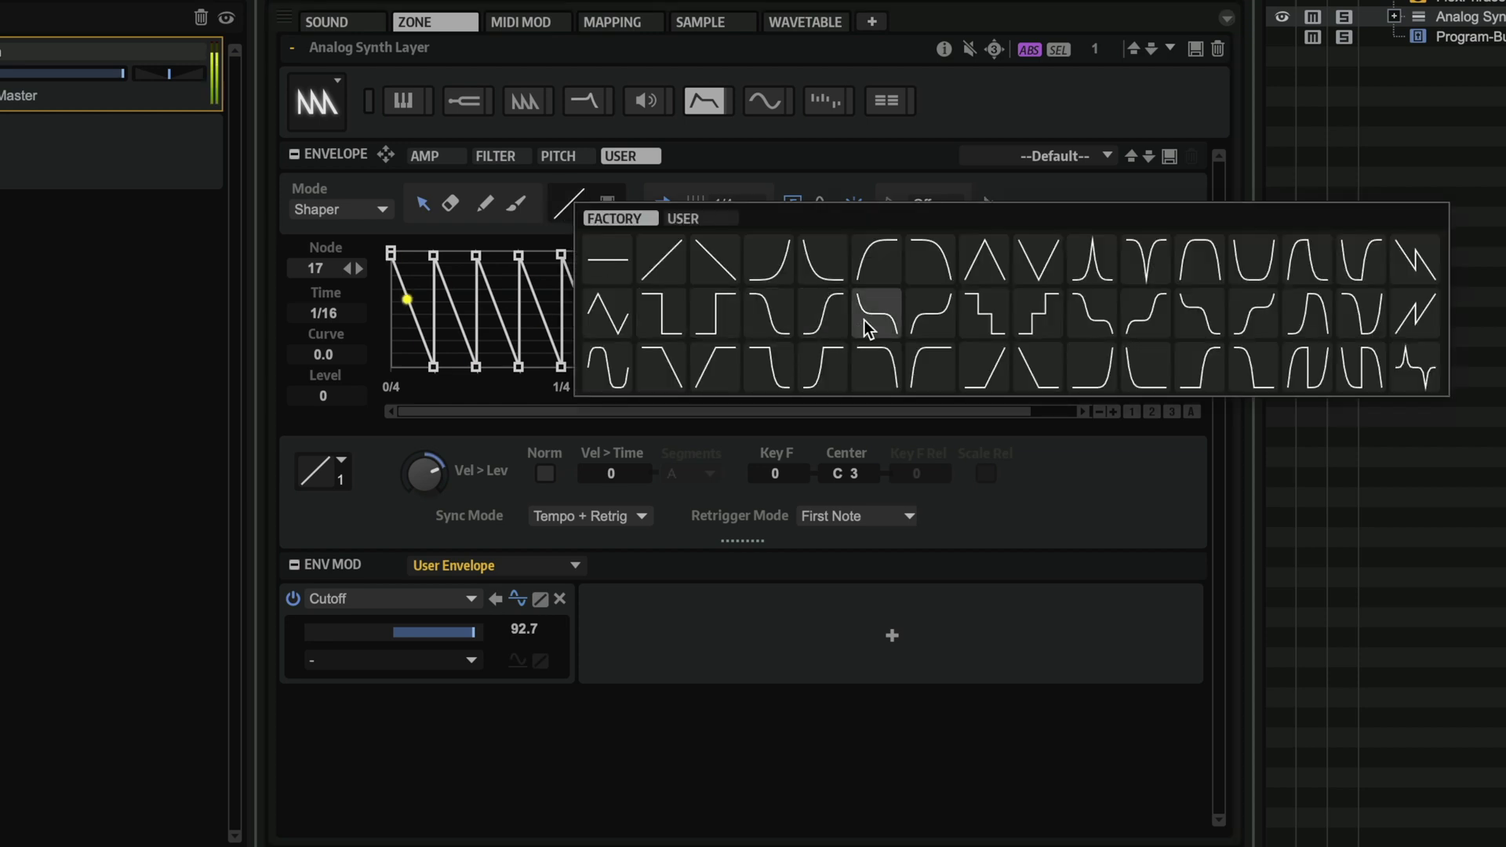
click(864, 320)
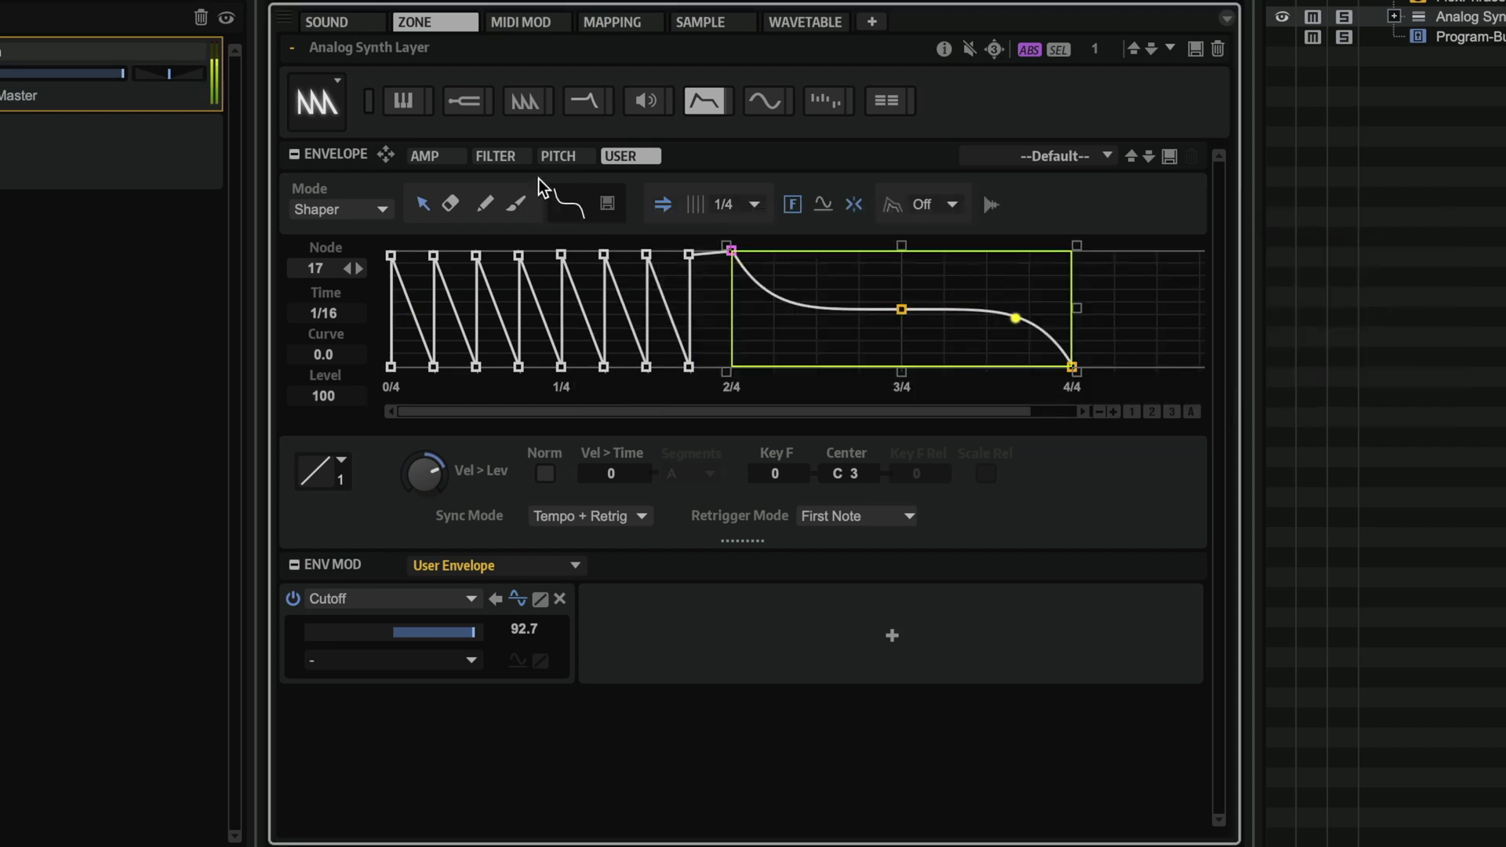
Try a step shape, then apply an exponential rise and add a node after the 3/4 peak
click(567, 202)
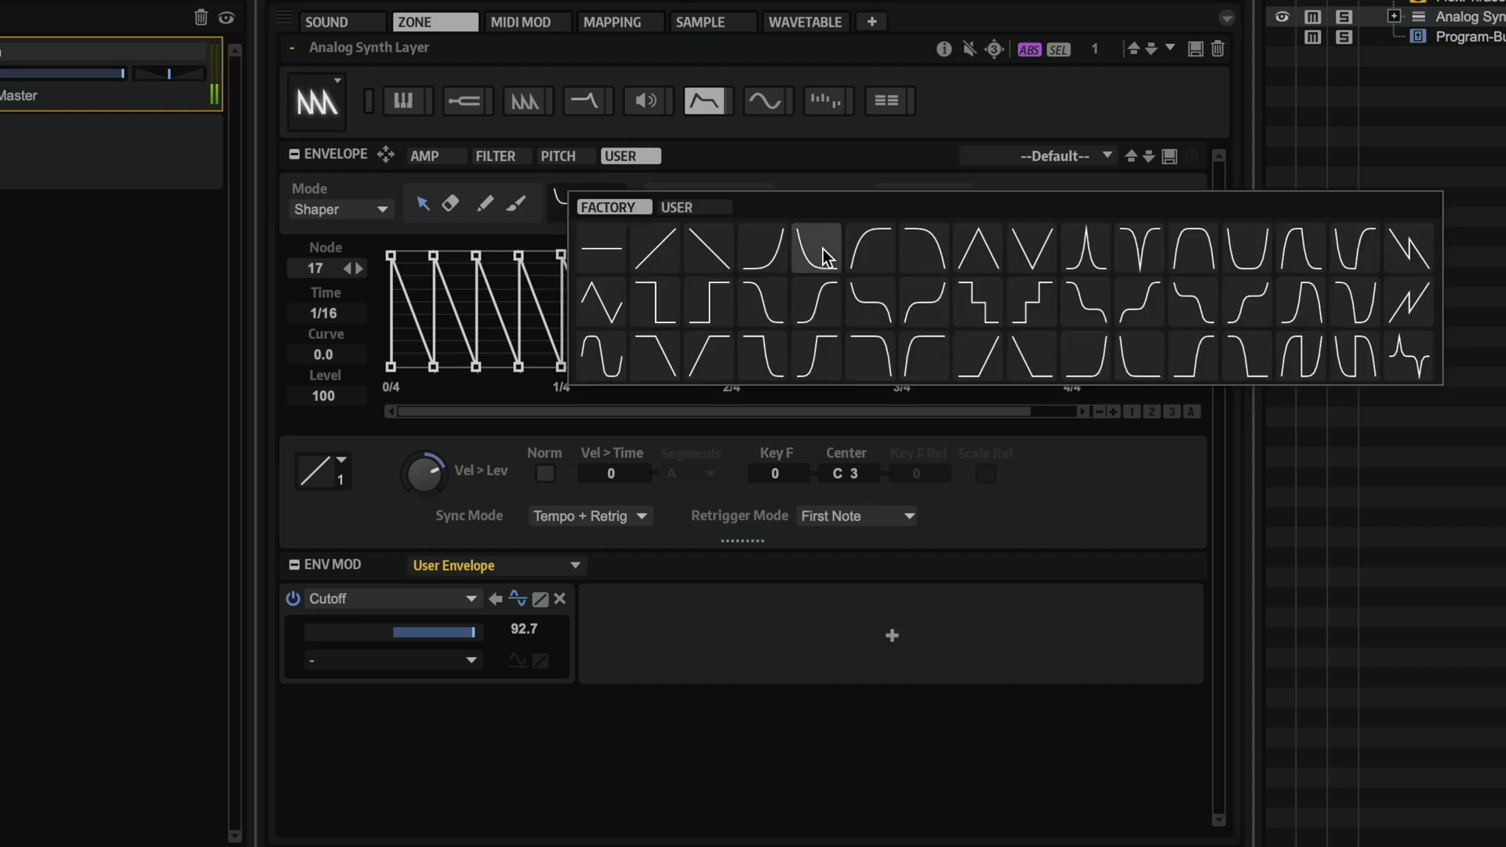
click(1042, 298)
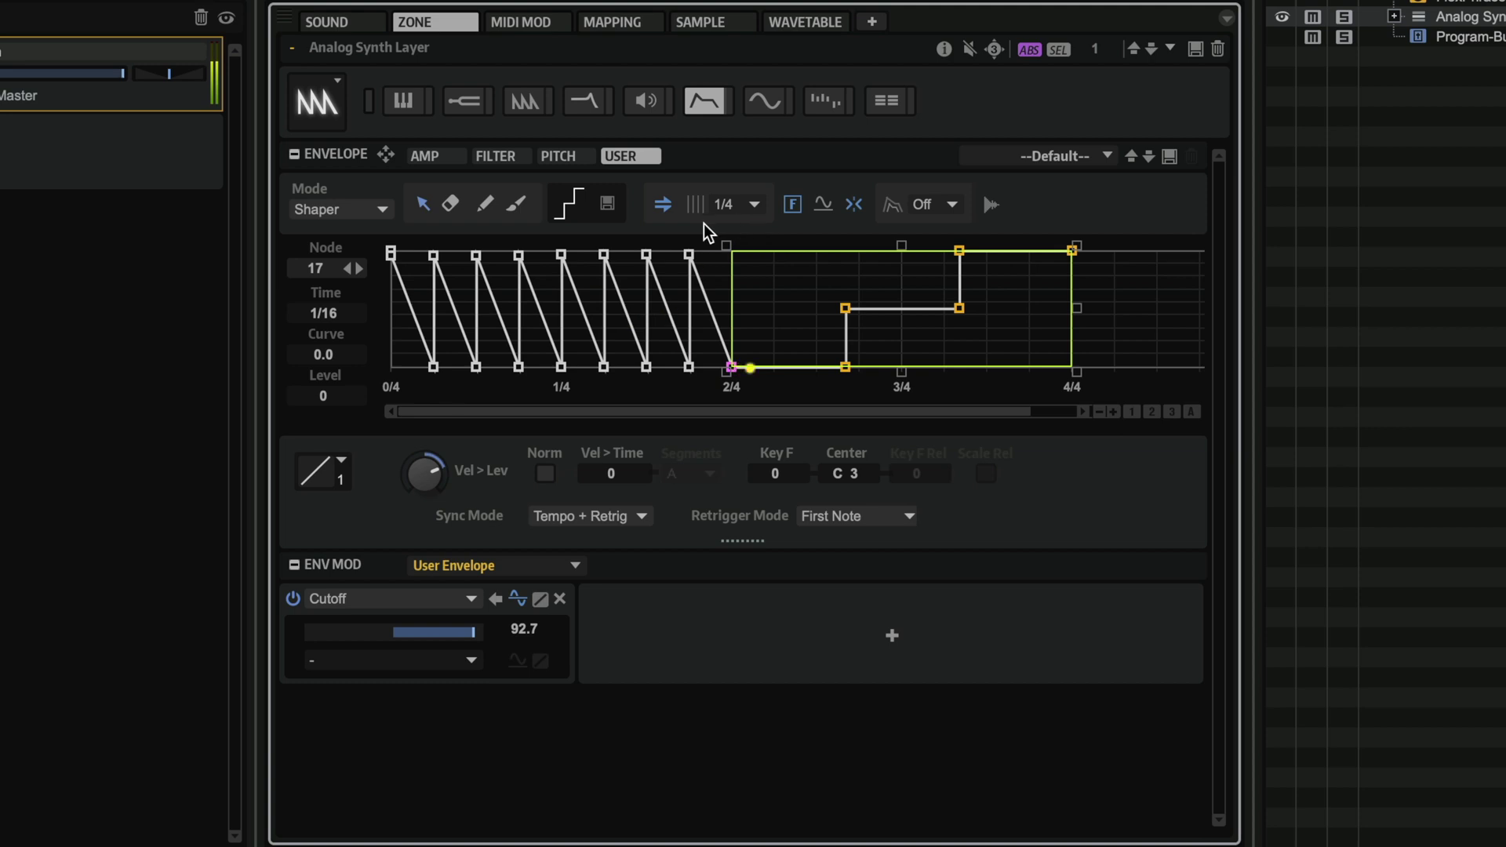
click(569, 203)
click(808, 360)
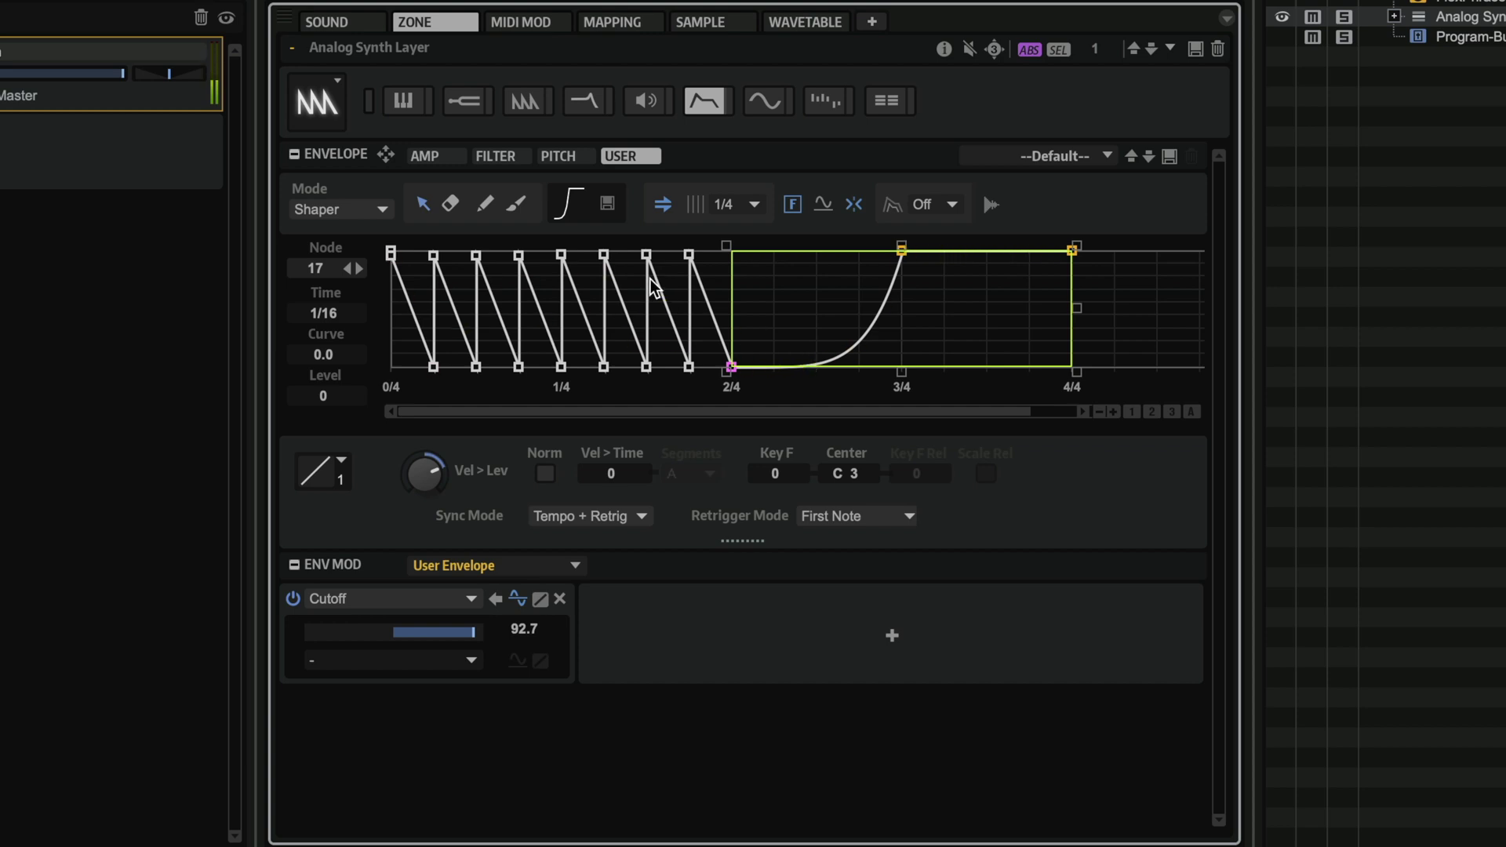
double_click(987, 251)
Drop the post-peak node to 4% and add a 31% node before the 3/4 peak
drag(988, 250, 970, 363)
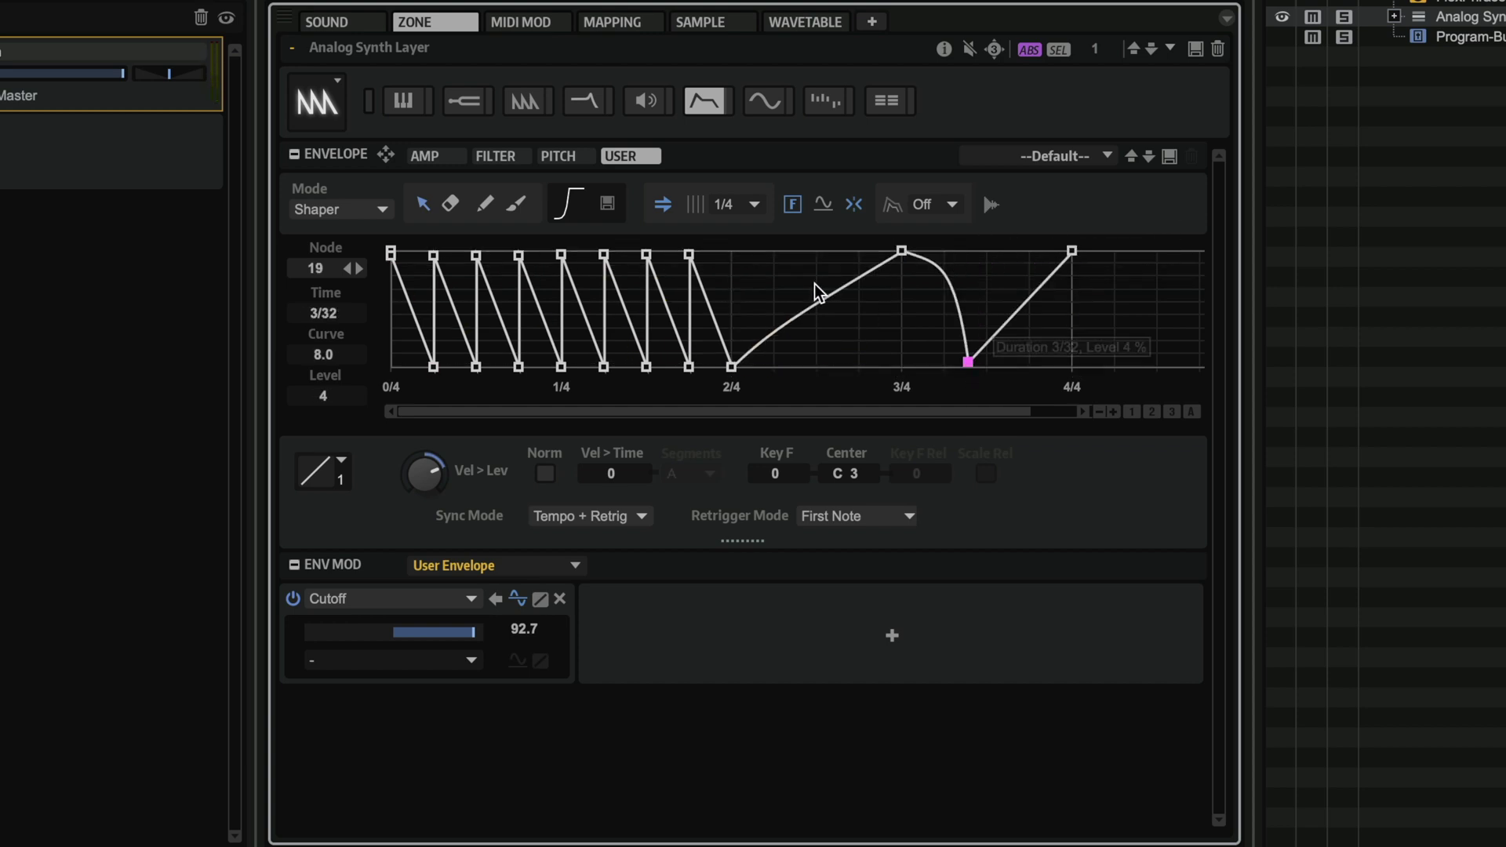
double_click(827, 300)
drag(826, 299, 878, 333)
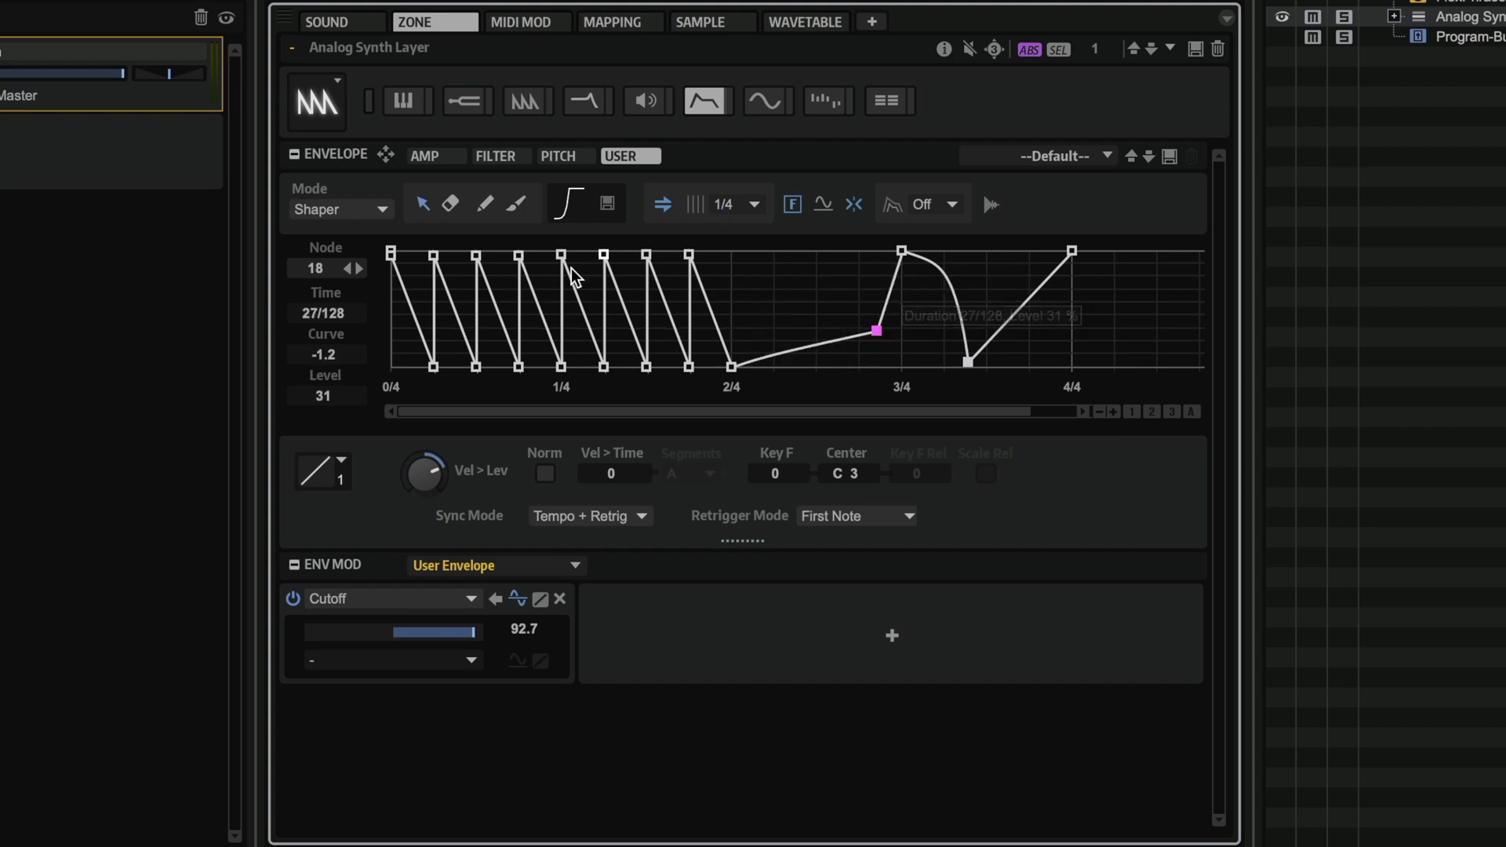
Save the 2/4–4/4 section as a new shape
drag(731, 246, 1104, 430)
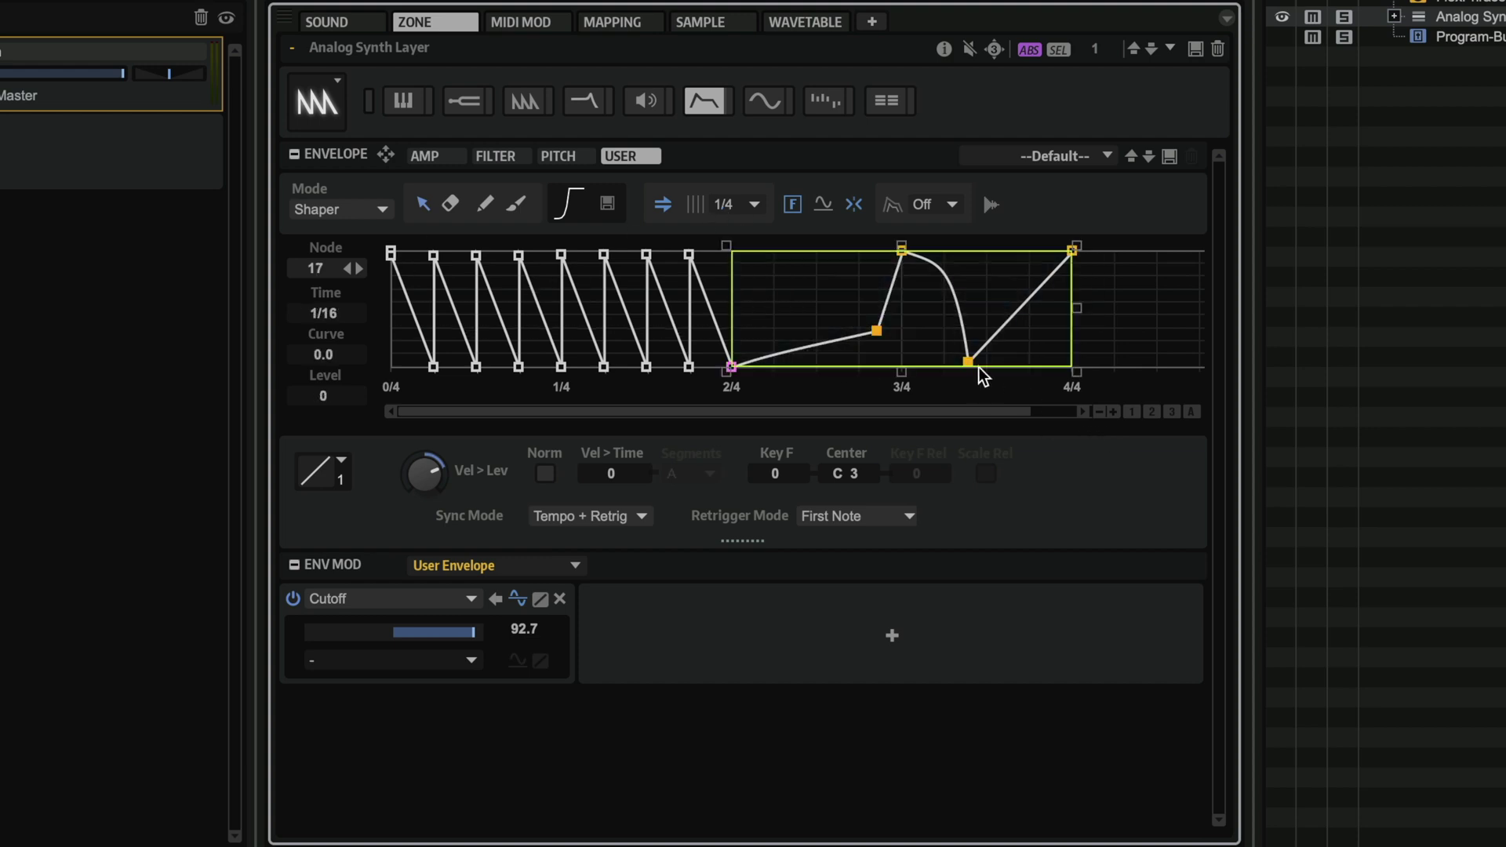
click(609, 203)
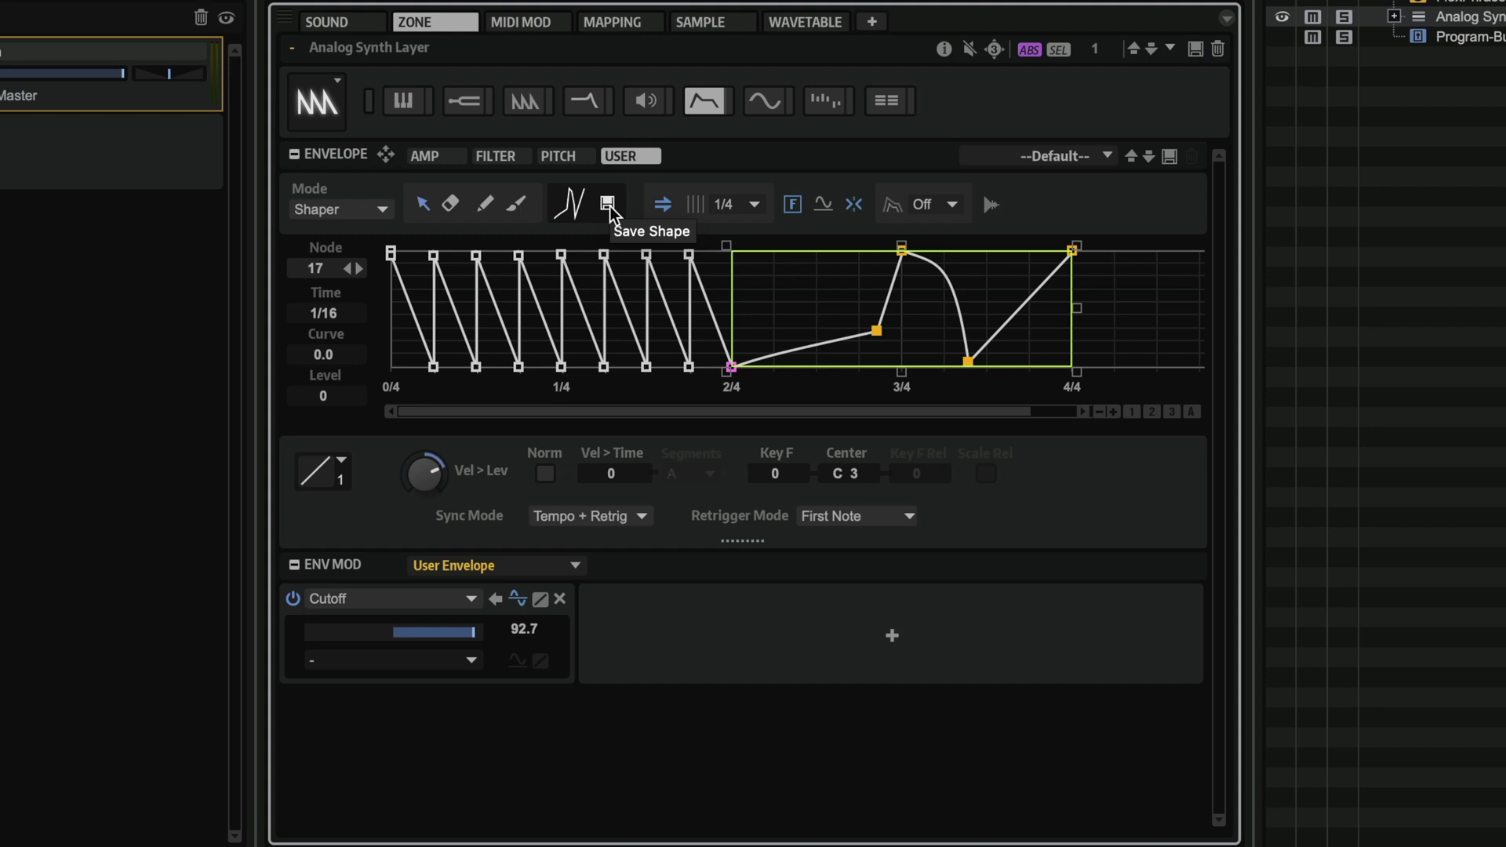
click(608, 204)
click(1106, 155)
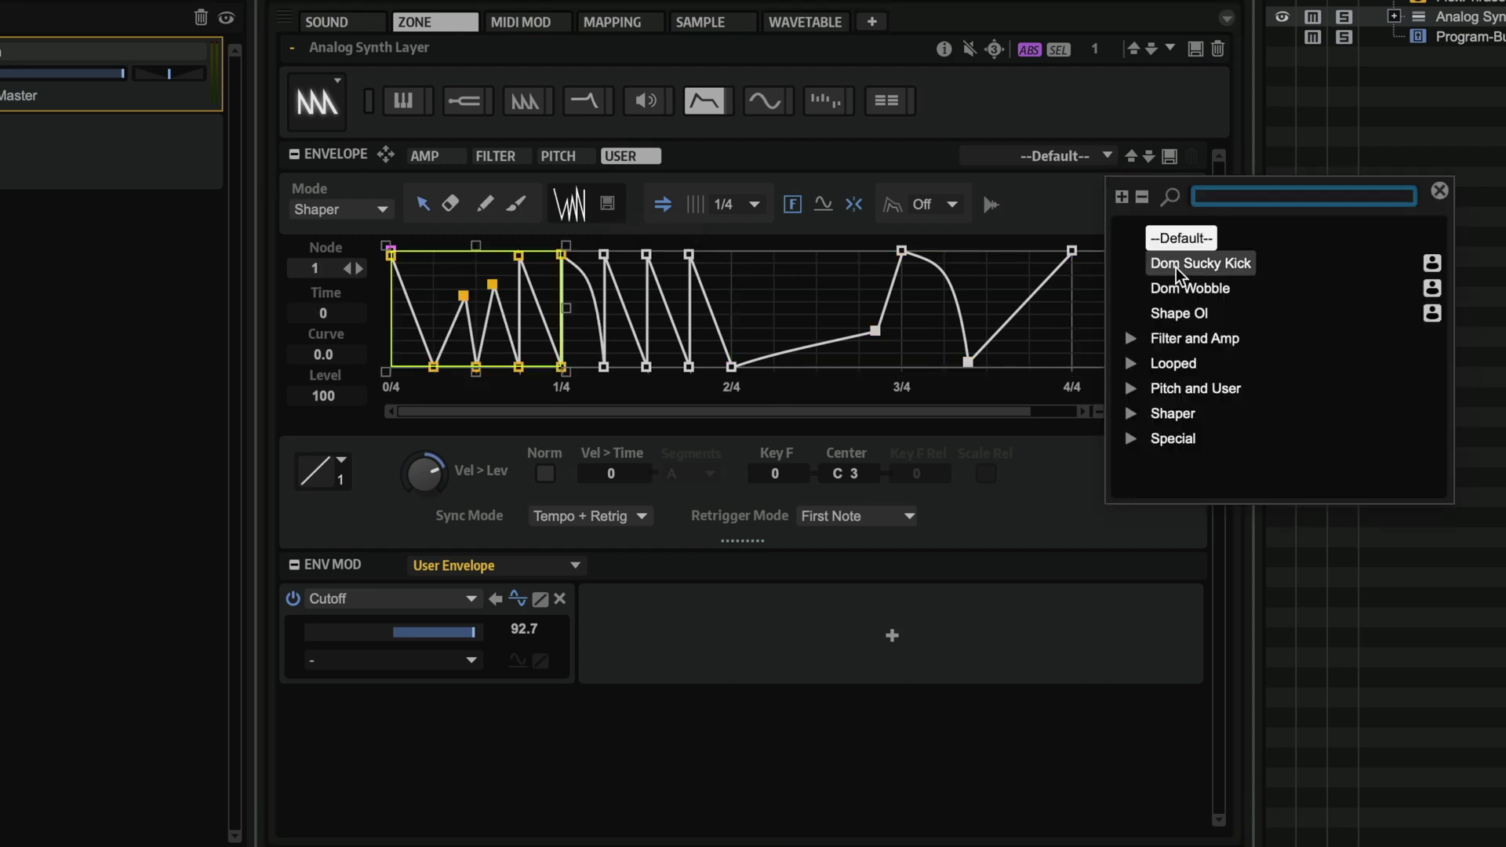
Try the Dom Wobble and Dom Sucky Kick presets, then keep Shape Ol and start previewing
click(1180, 287)
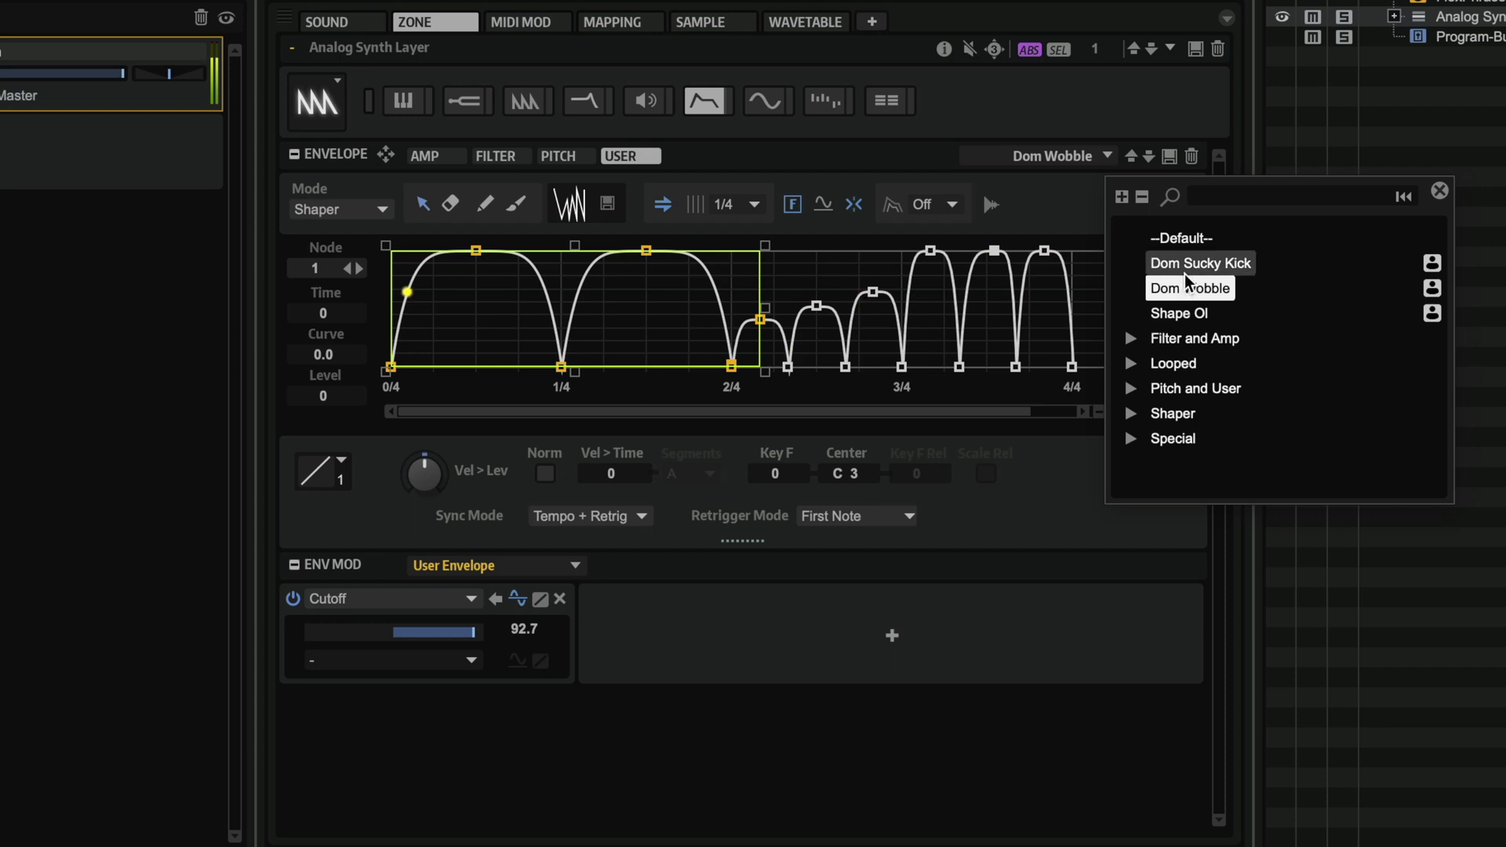
click(1186, 267)
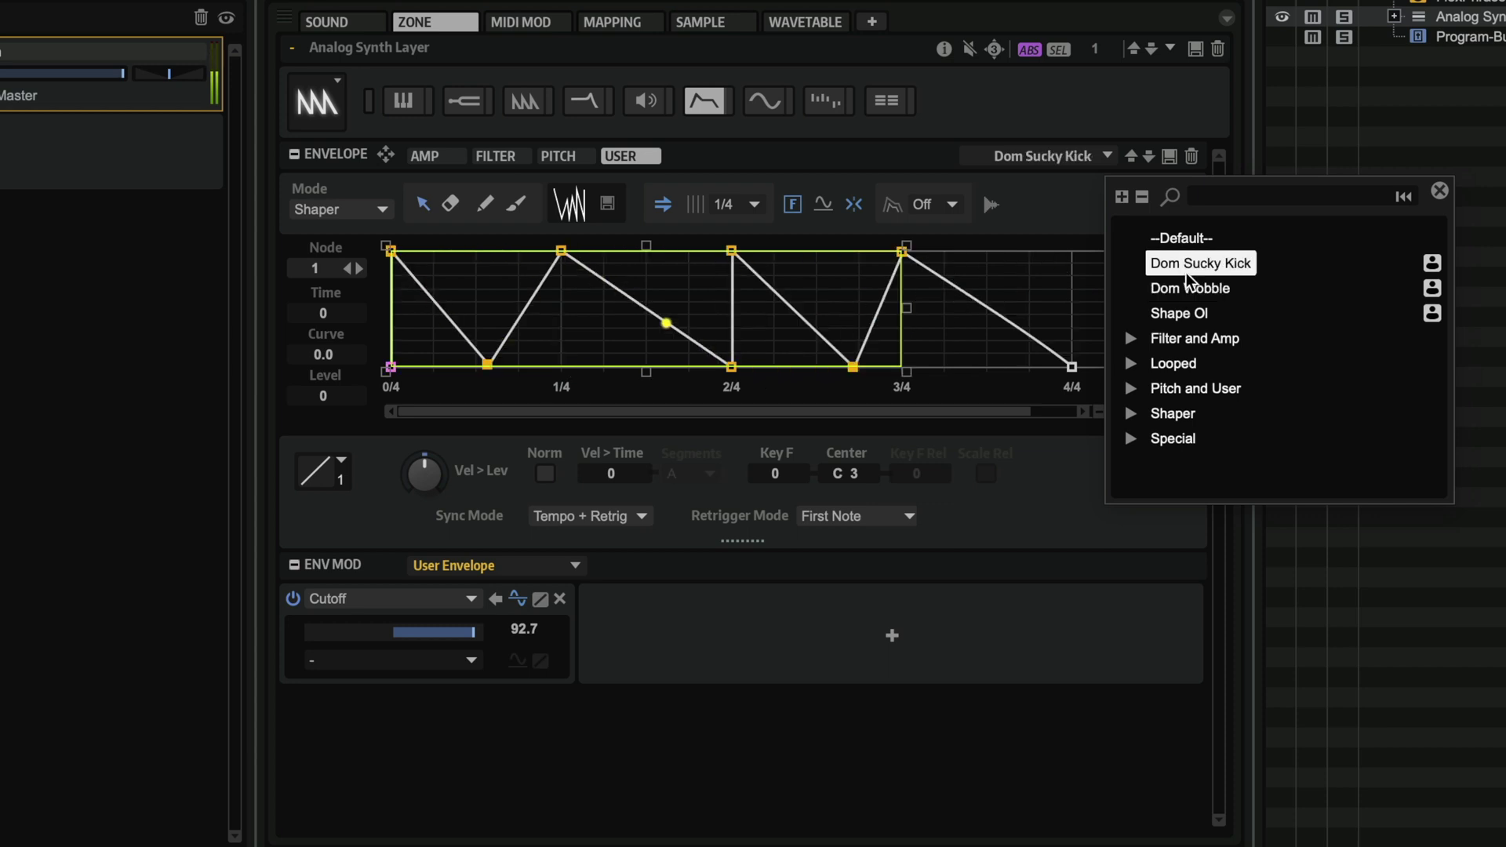
click(1187, 315)
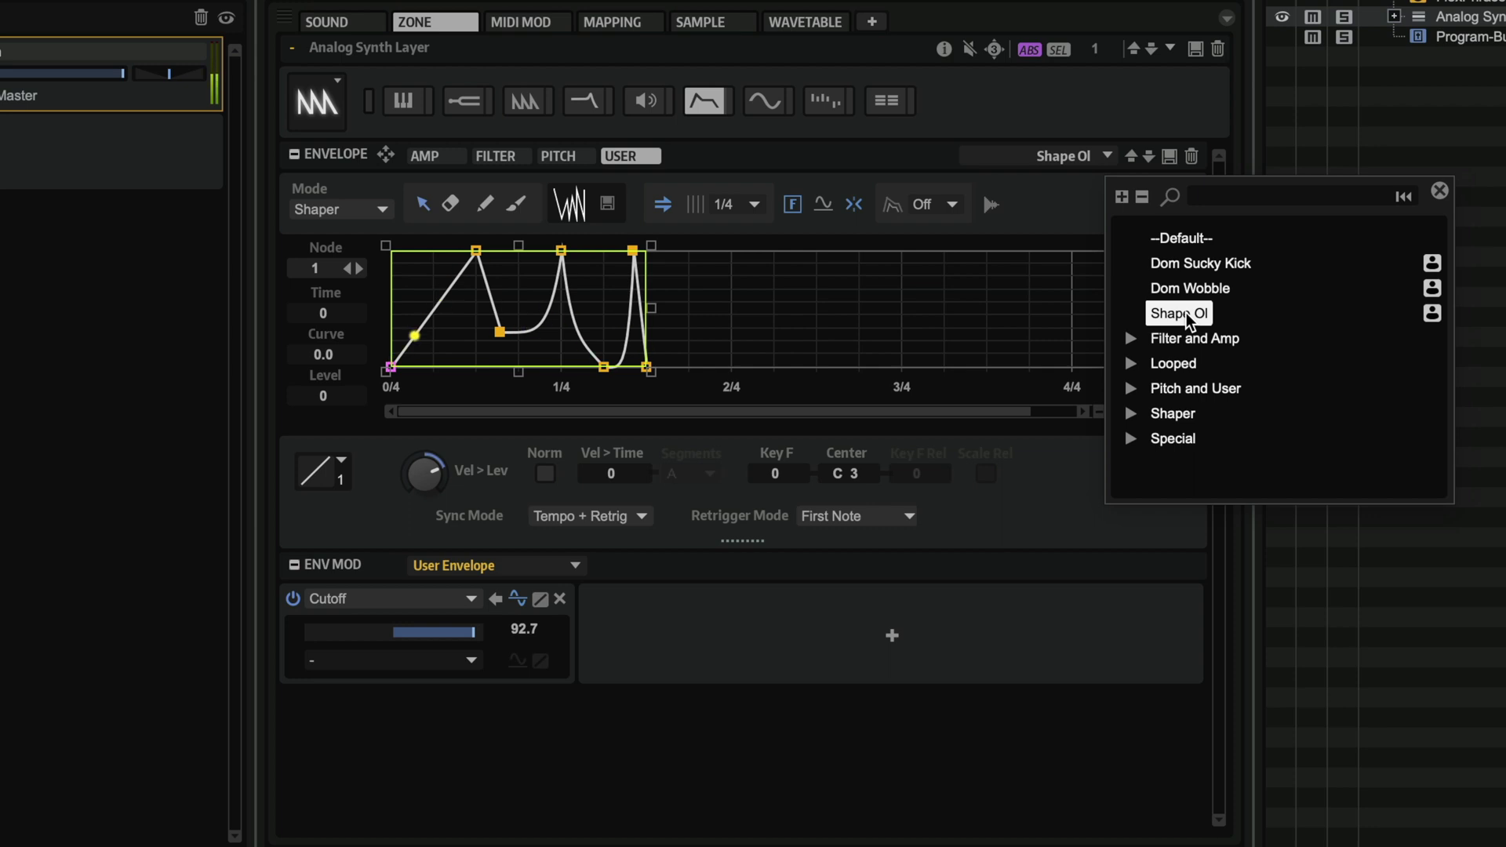
click(1028, 204)
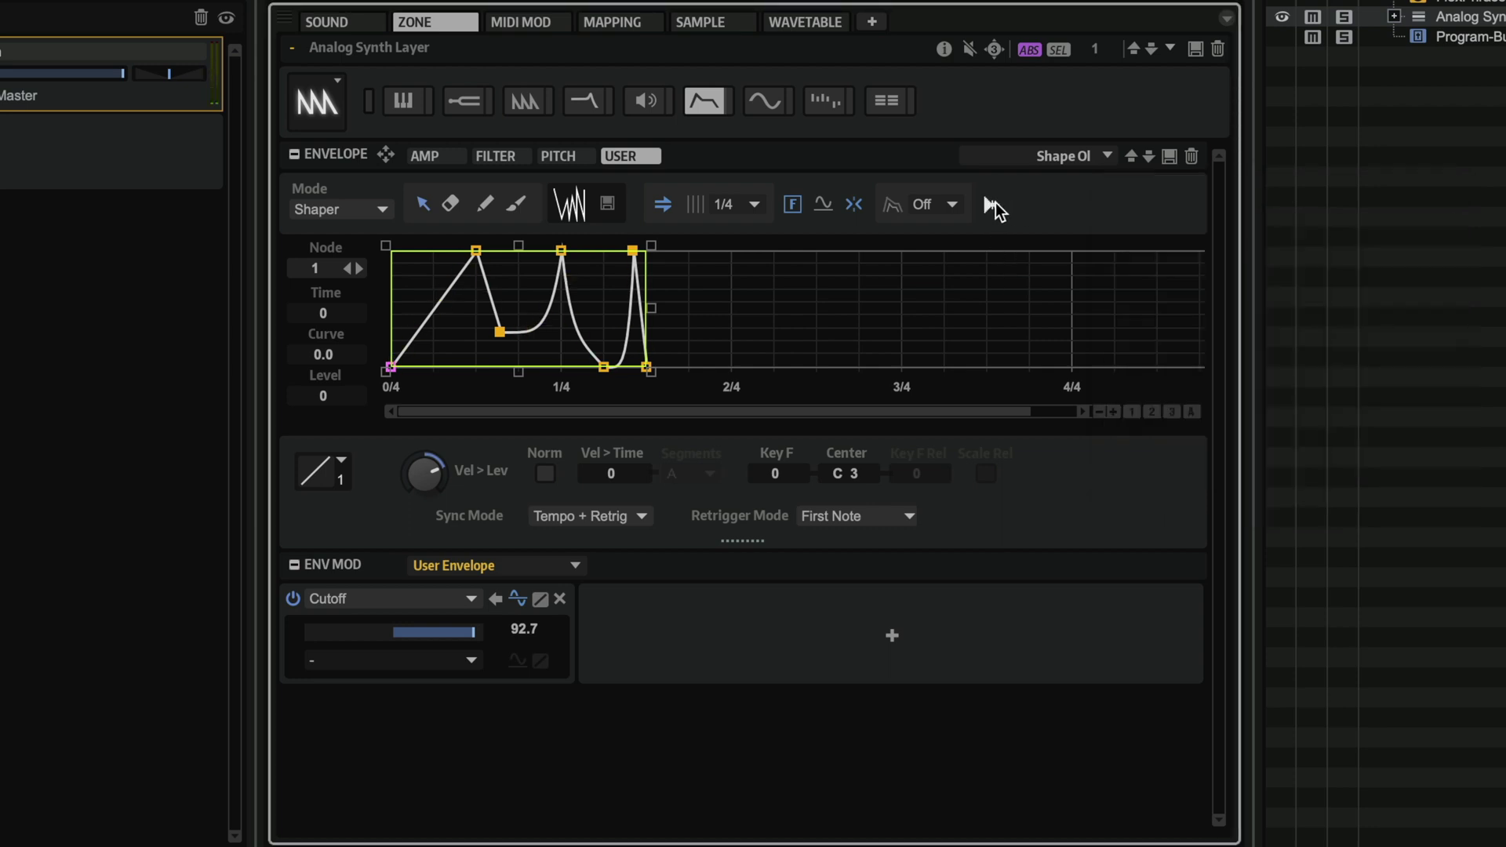
click(991, 204)
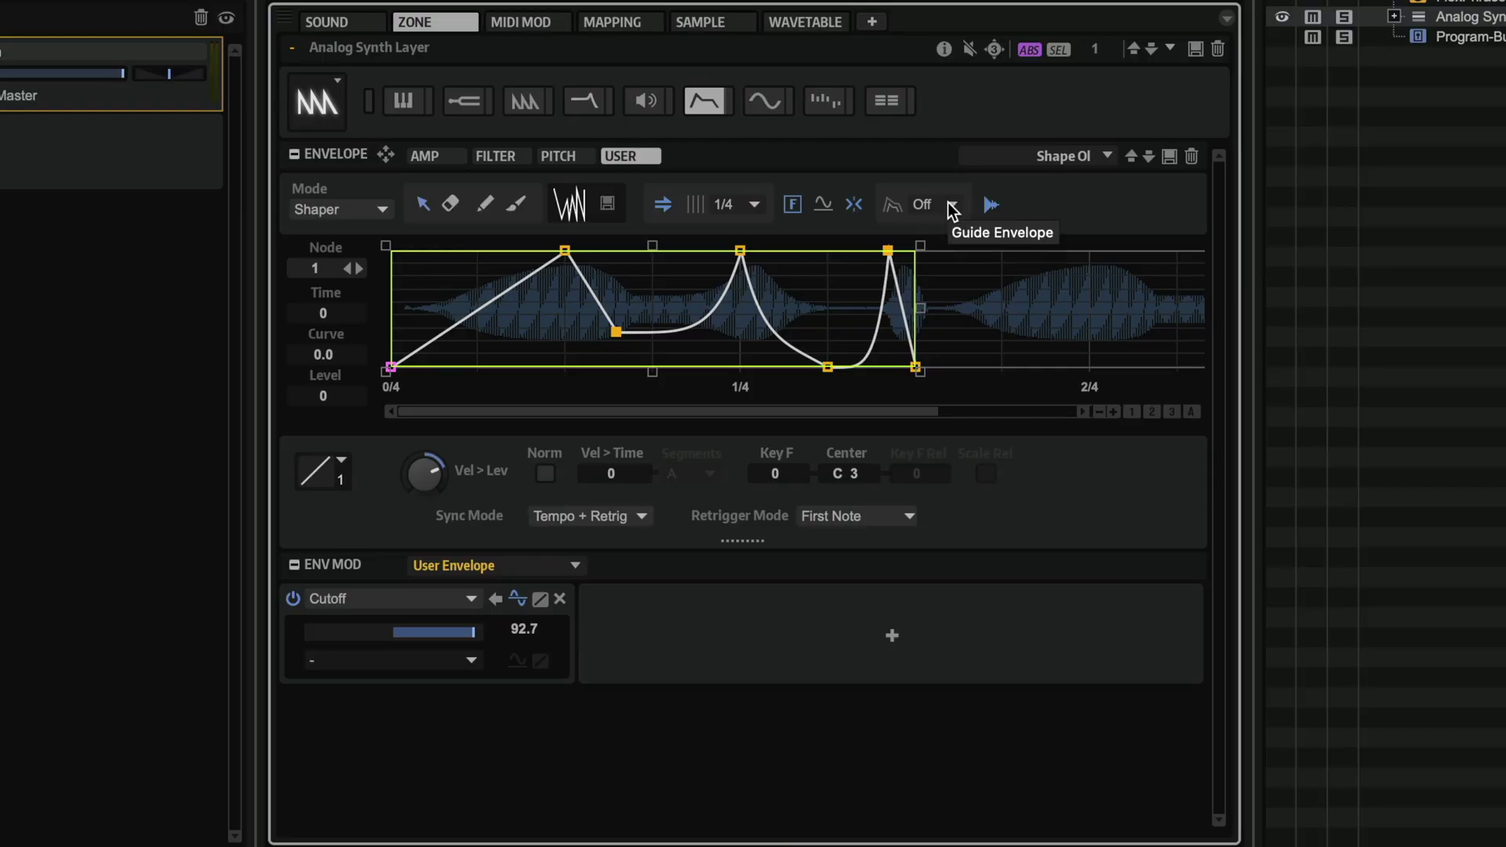
Show the Amp, then Filter, then Pitch envelope as the guide behind the user envelope
click(951, 206)
click(954, 224)
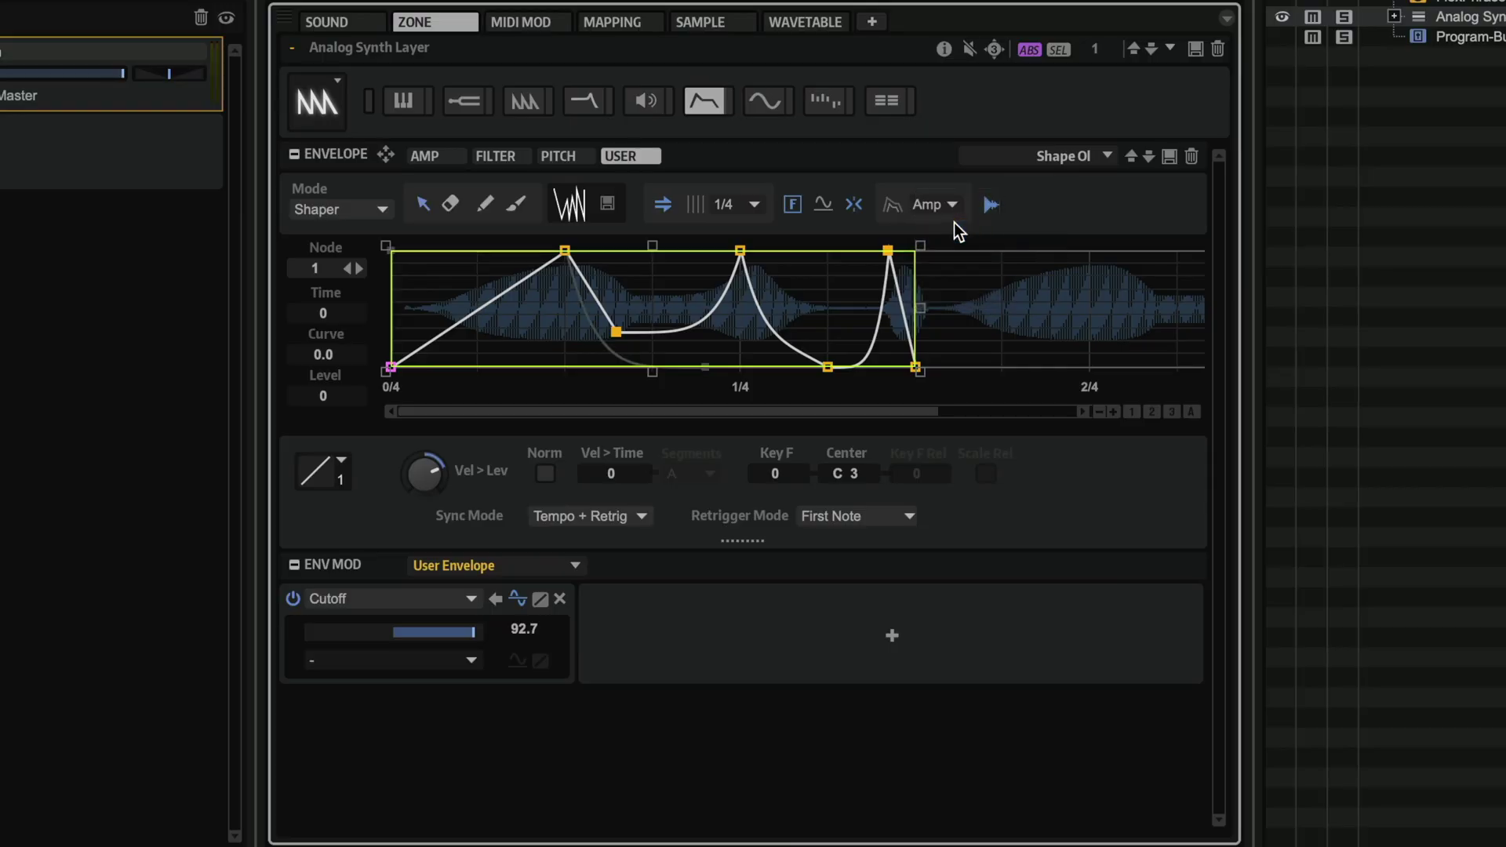
click(956, 207)
click(962, 236)
click(954, 206)
click(955, 234)
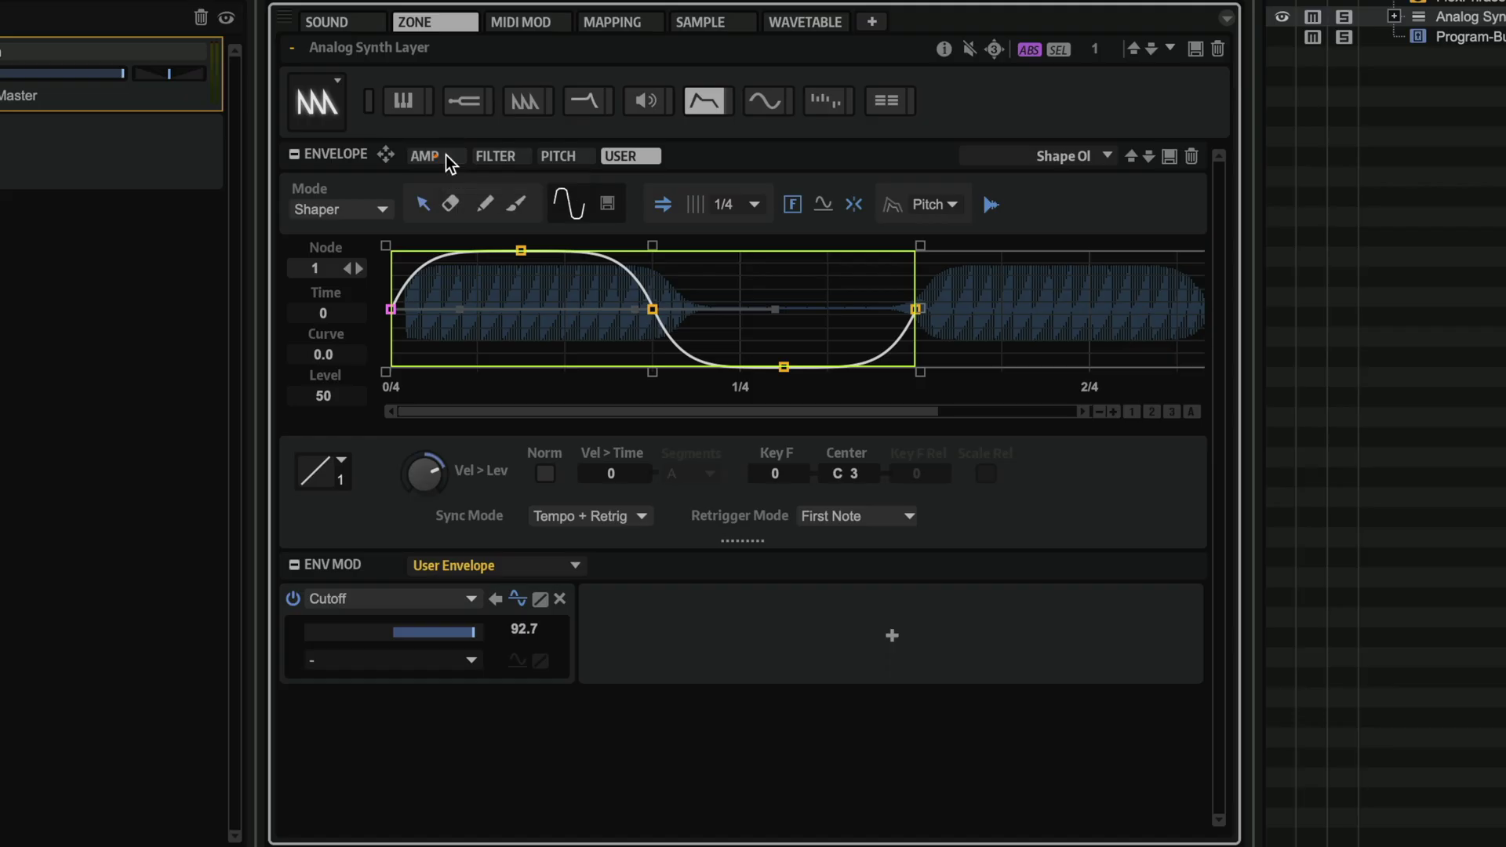
click(444, 155)
Check the Amp and Filter envelope Mode options, keep both on Sustain, and view the Pitch envelope
click(371, 210)
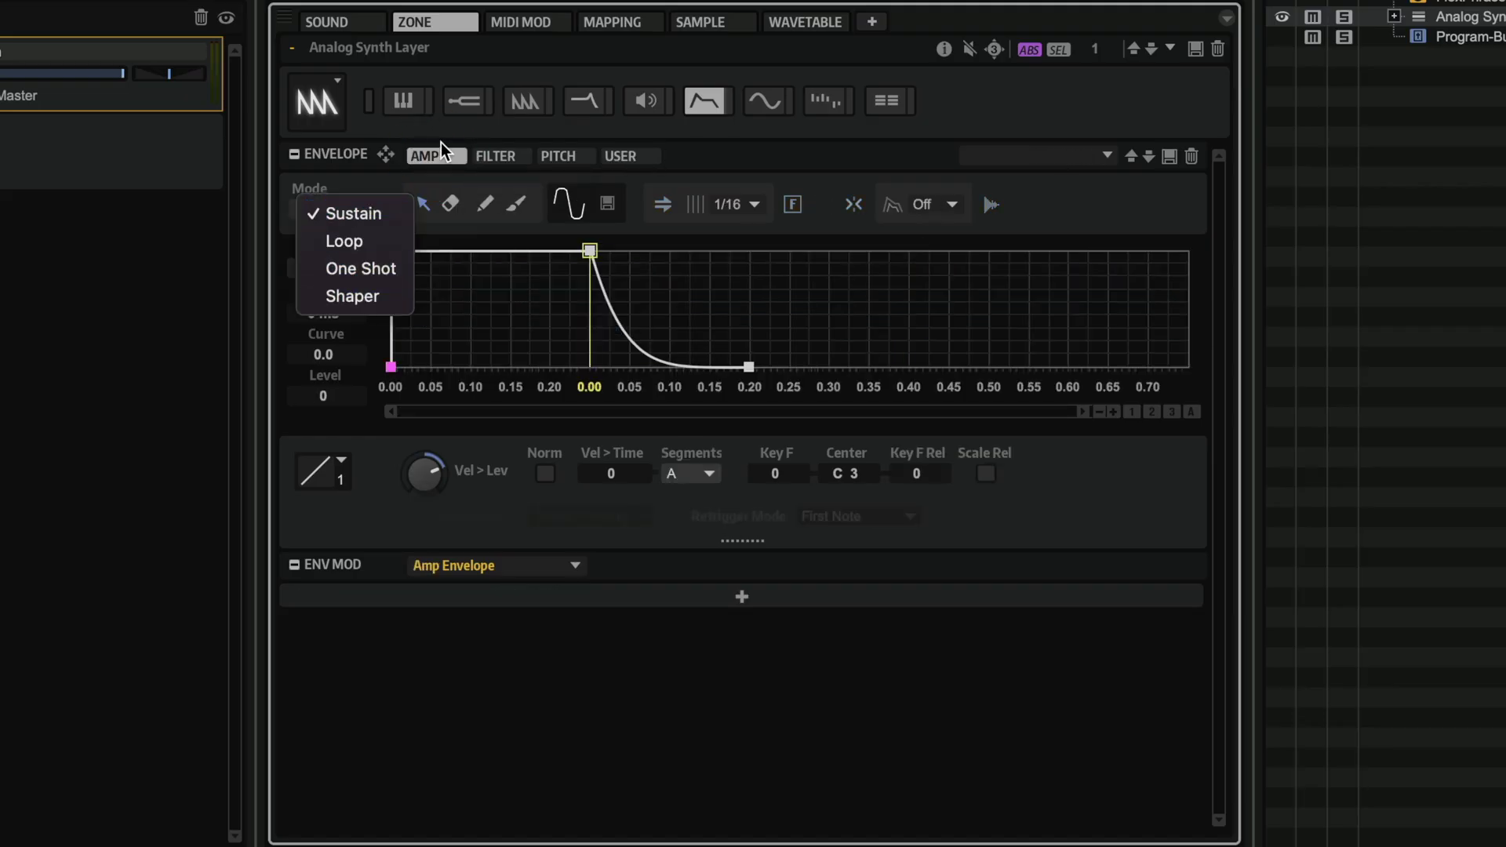
click(490, 156)
click(337, 205)
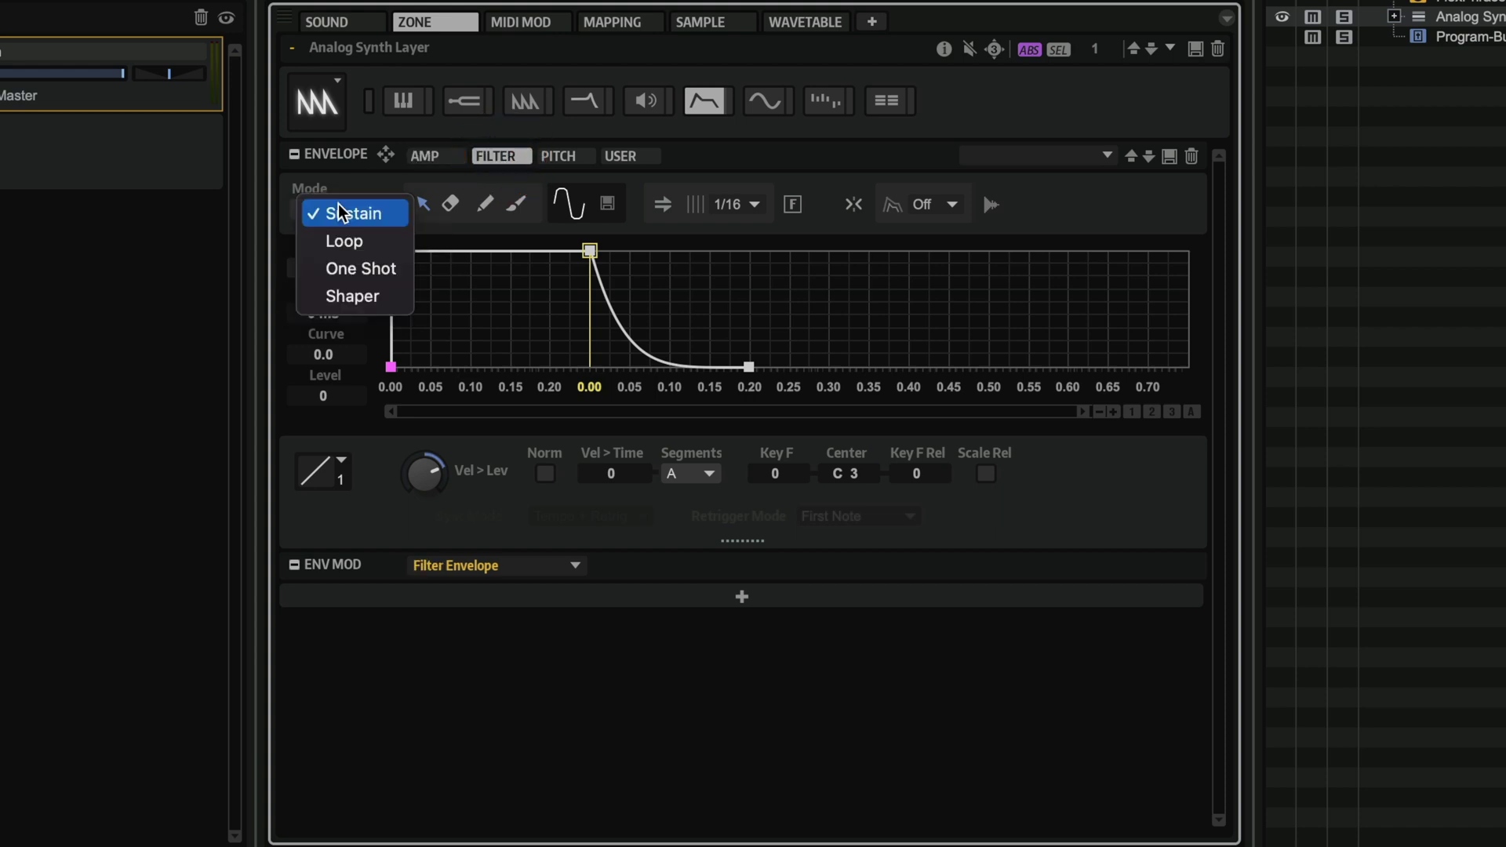
click(559, 157)
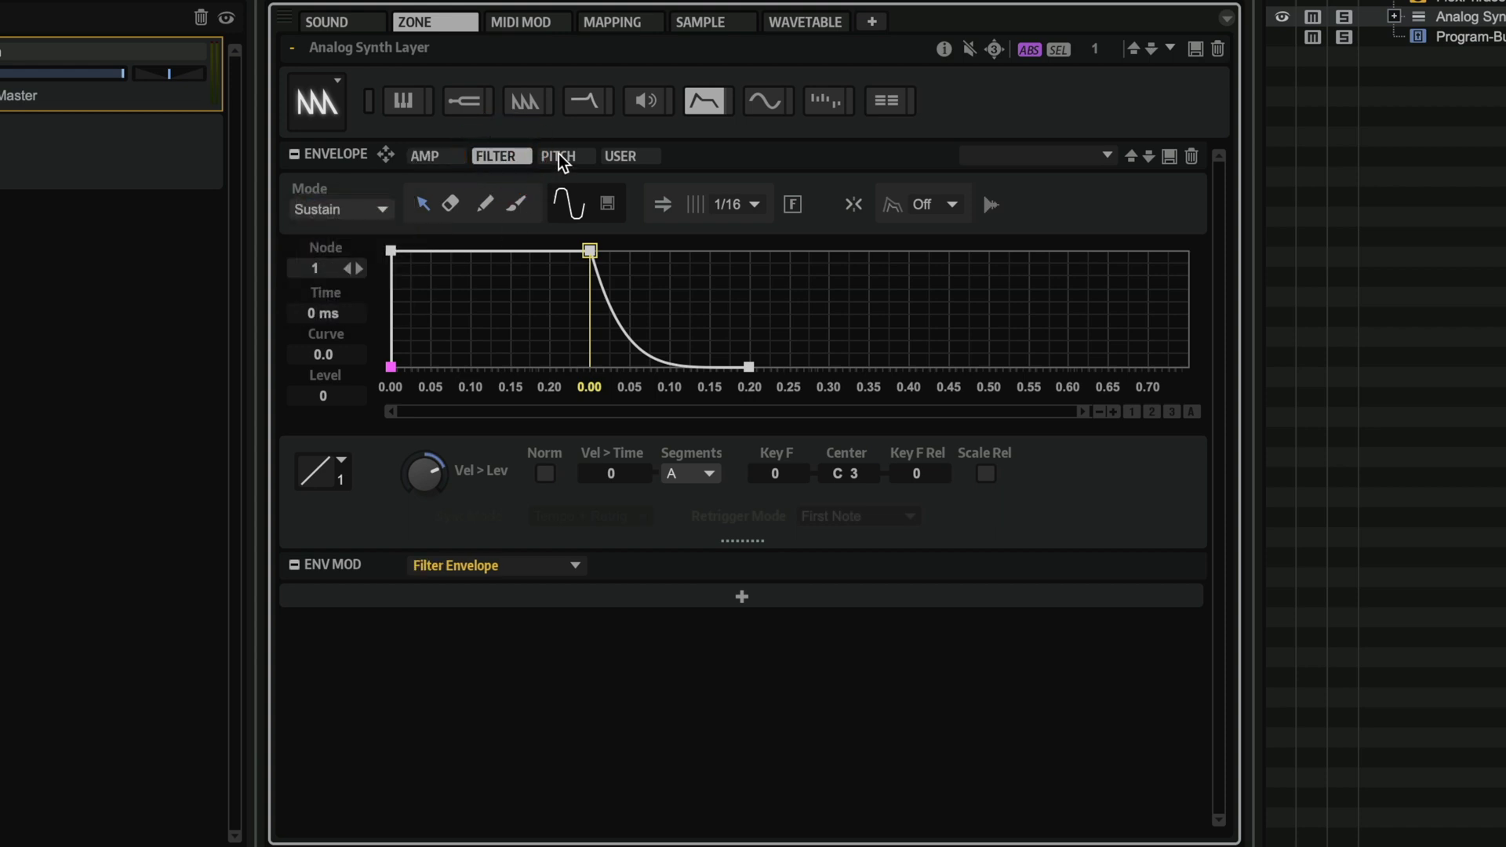
click(559, 157)
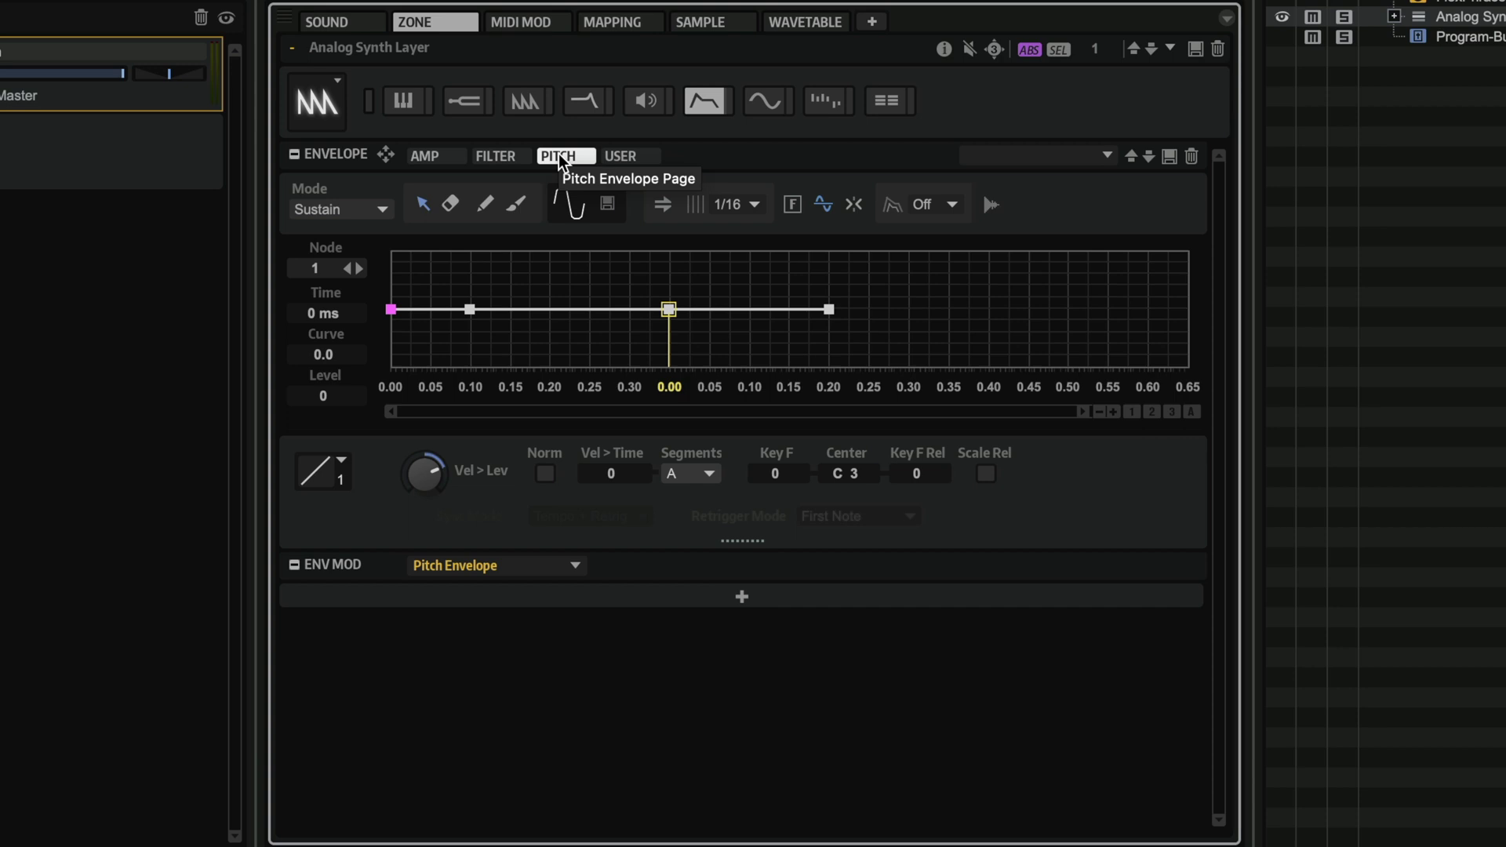